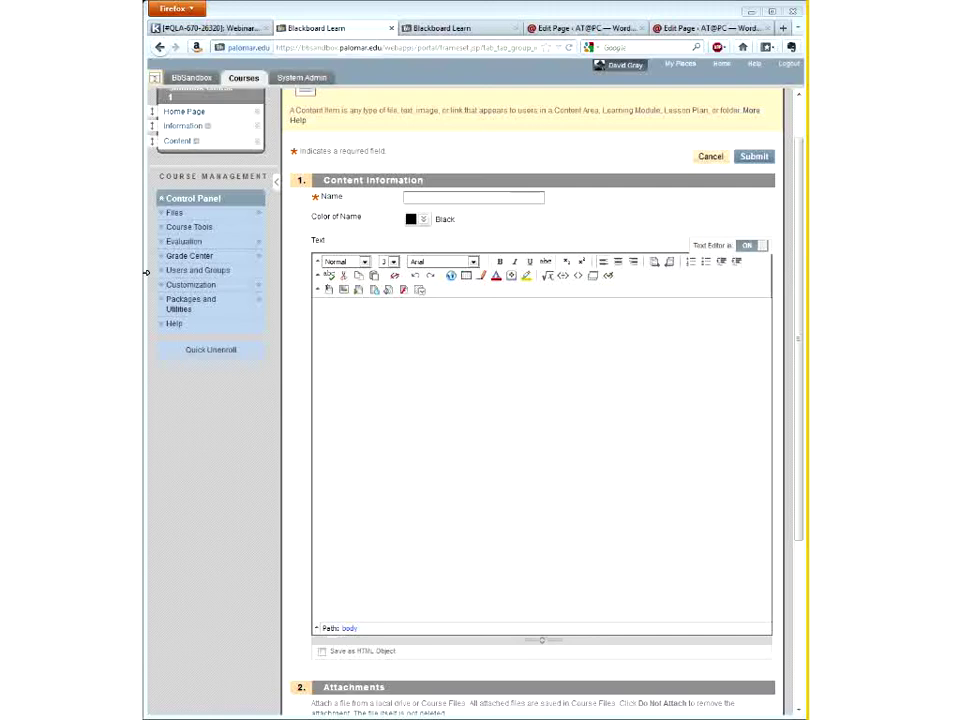
# Step: Fill the content item's text body with five paragraphs of Lorem ipsum placeholder text
pyautogui.click(530, 483)
pyautogui.write('Maecenas odio dolor, vulputate vel, auctor ac, accumsan id, felis. Pellentesque cursus sagittis felis. Pellentesque porttitor, velit lacinia egestas auctor, diam eros tempus arcu, nec vulputate augue magna vel risus. Cras non magna vel ante adipiscing rhoncus. Vivamus a mi. Morbi neque. Aliquam erat volutpat.')
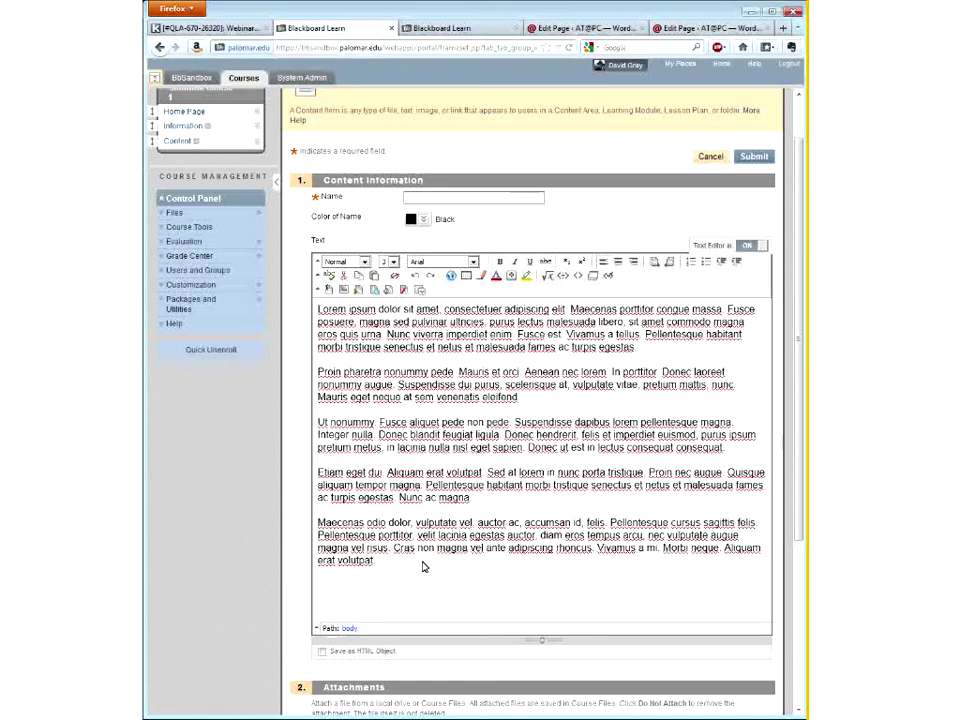
# Step: Run the spell checker on the body text, review the suggestions for "Lorem" and finish without replacing any word
pyautogui.click(332, 283)
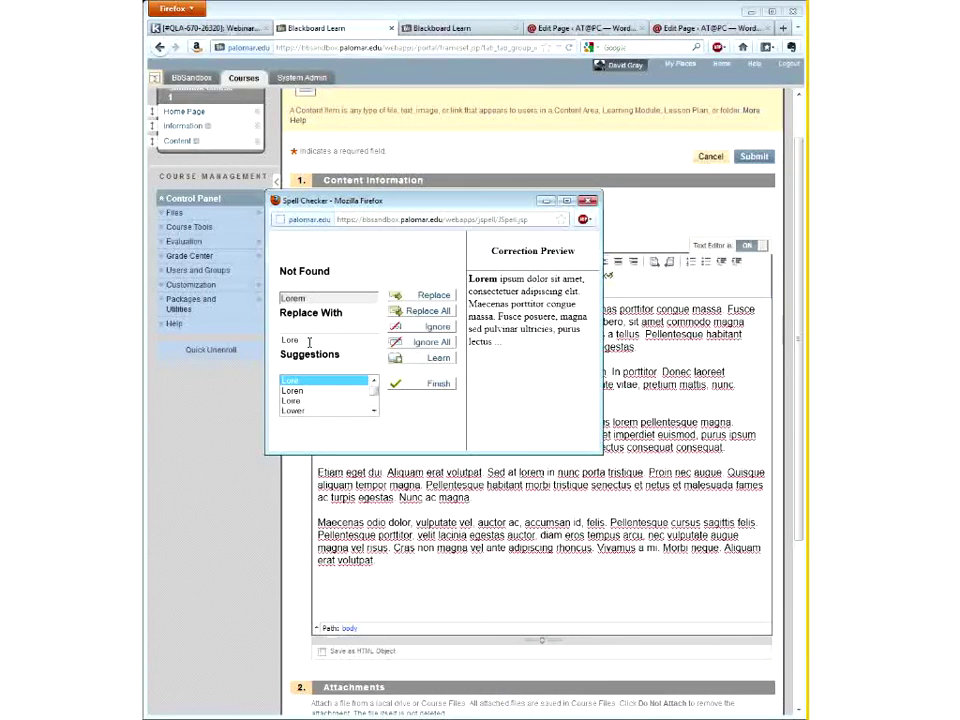
pyautogui.click(375, 409)
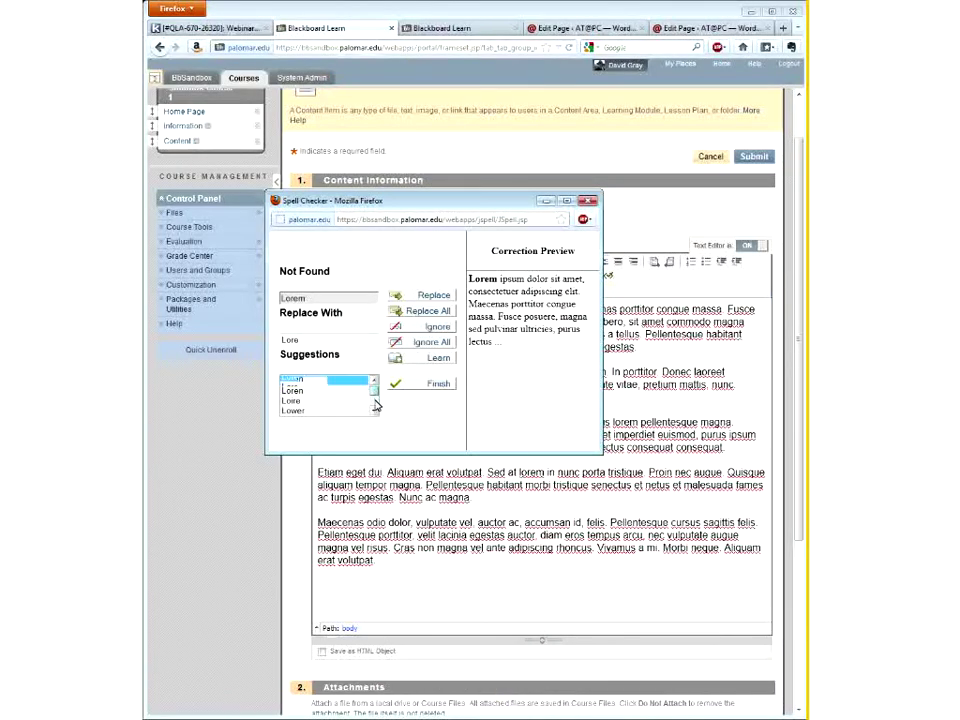
pyautogui.click(374, 380)
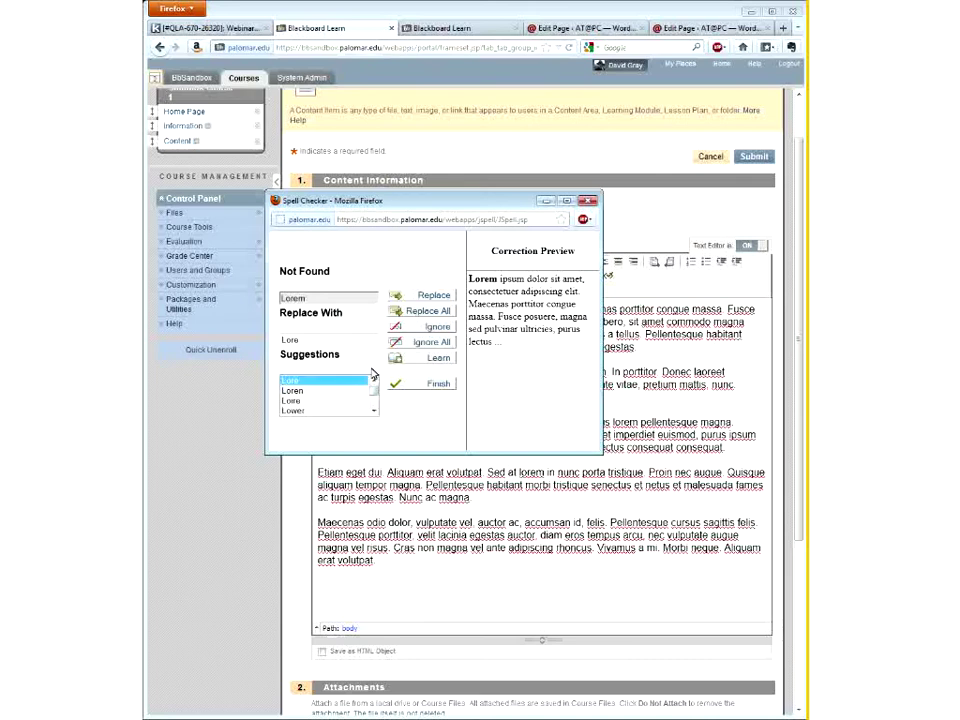
pyautogui.doubleClick(301, 339)
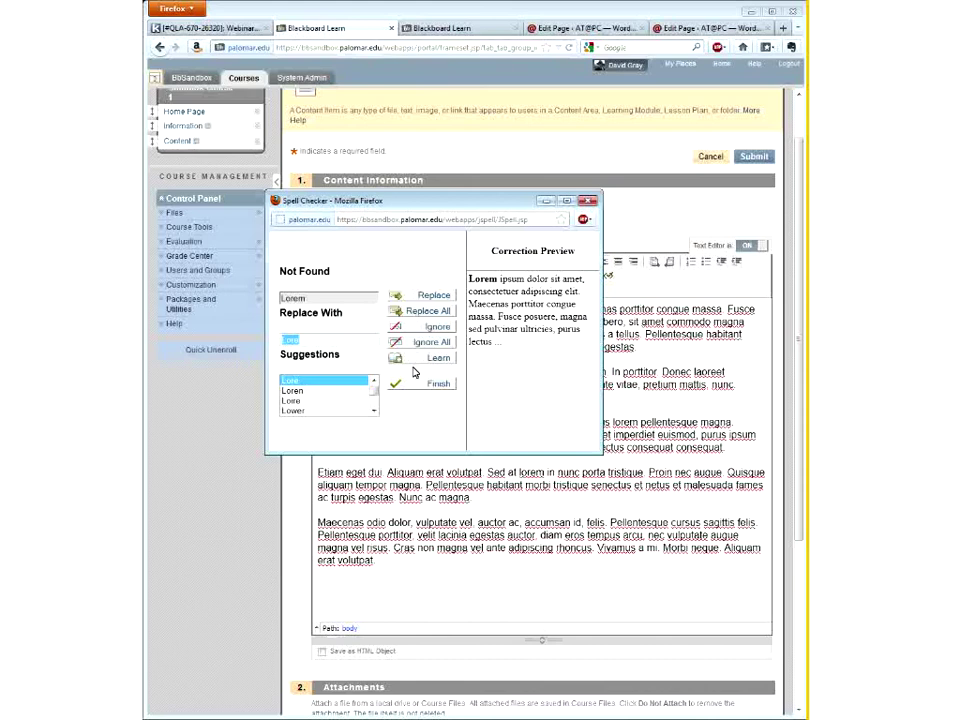
pyautogui.click(430, 388)
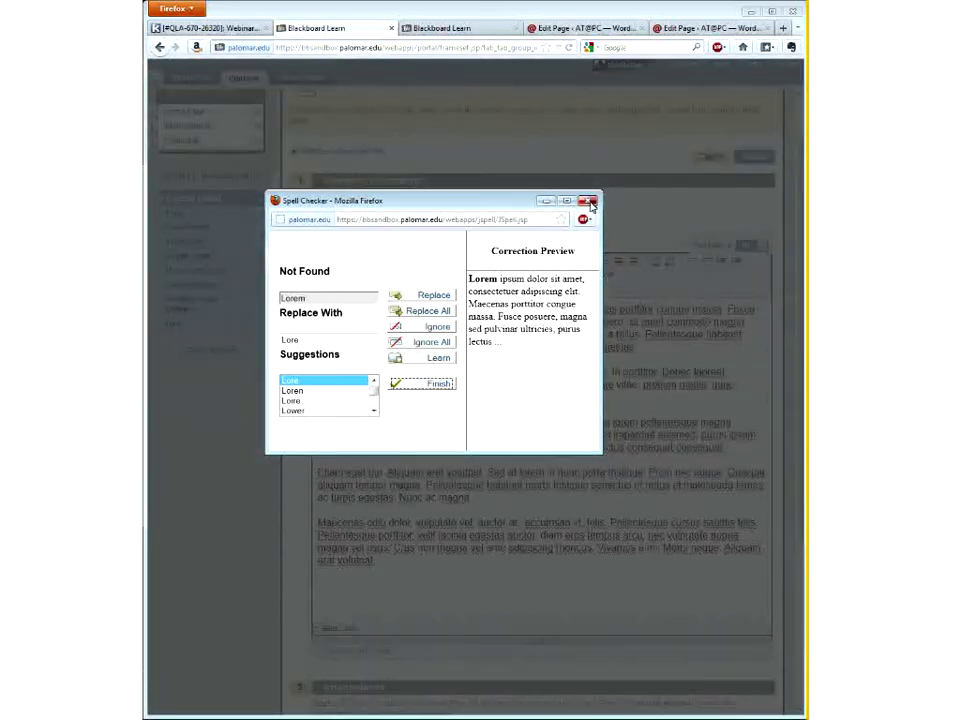
pyautogui.click(590, 203)
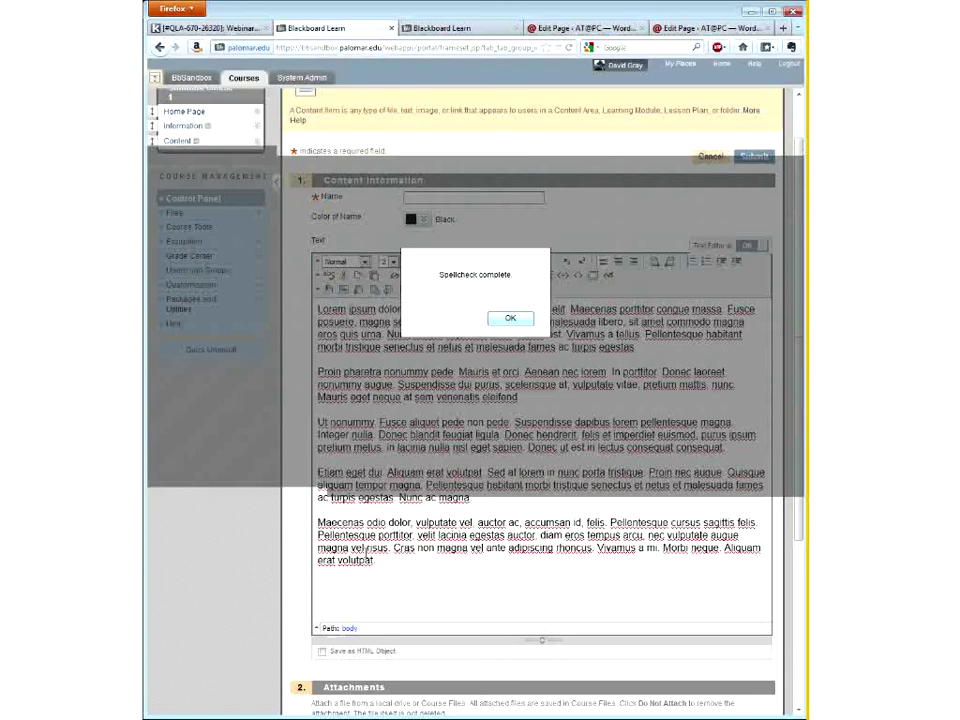
pyautogui.press('Return')
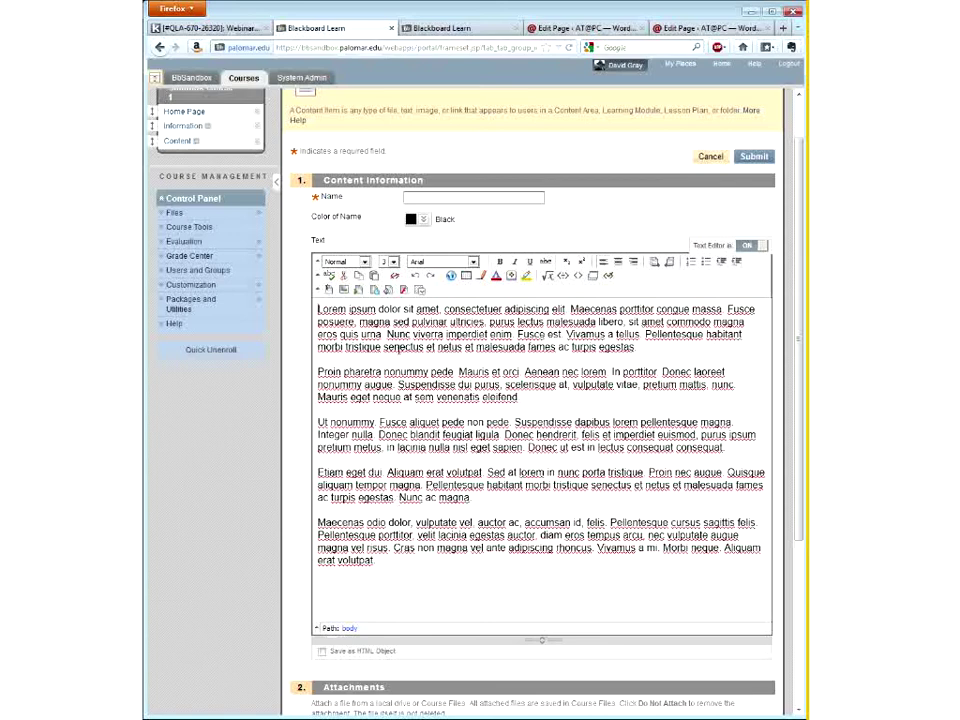
# Step: Format words in the first paragraph: "ultricies" bold, "lectus" italic and "libero" underlined
pyautogui.doubleClick(473, 321)
pyautogui.click(501, 262)
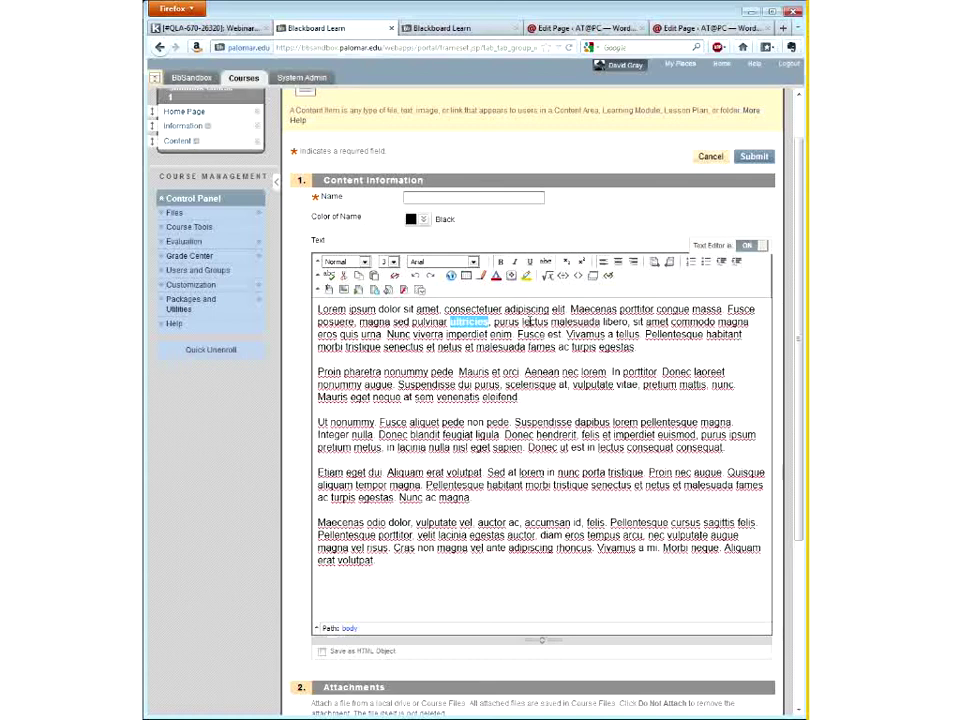
pyautogui.doubleClick(533, 321)
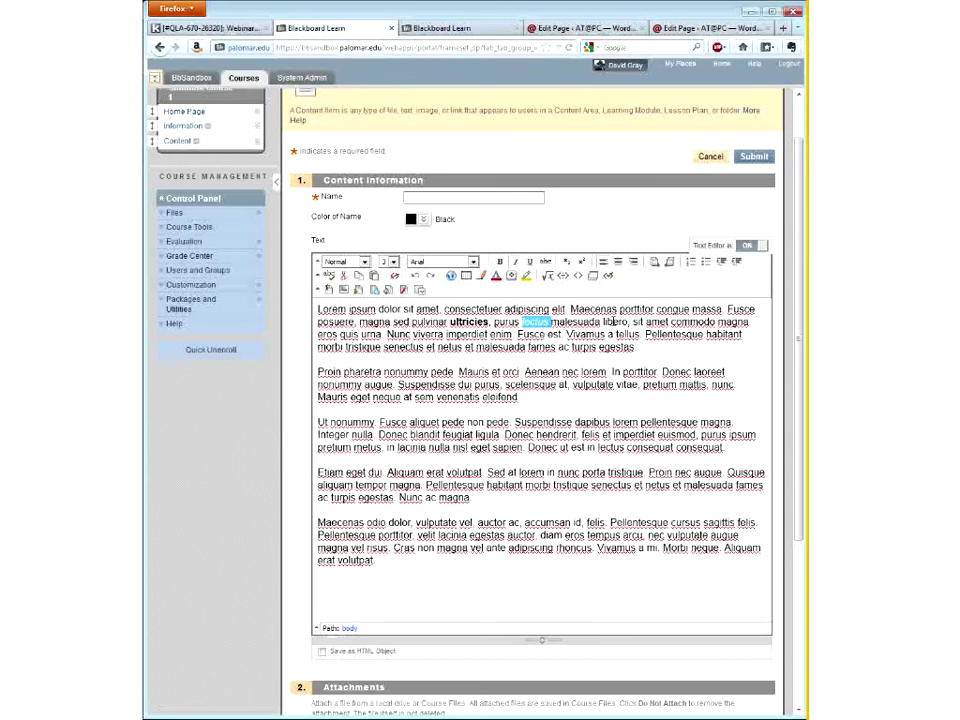
pyautogui.hotkey('ctrl', 'i')
pyautogui.doubleClick(614, 322)
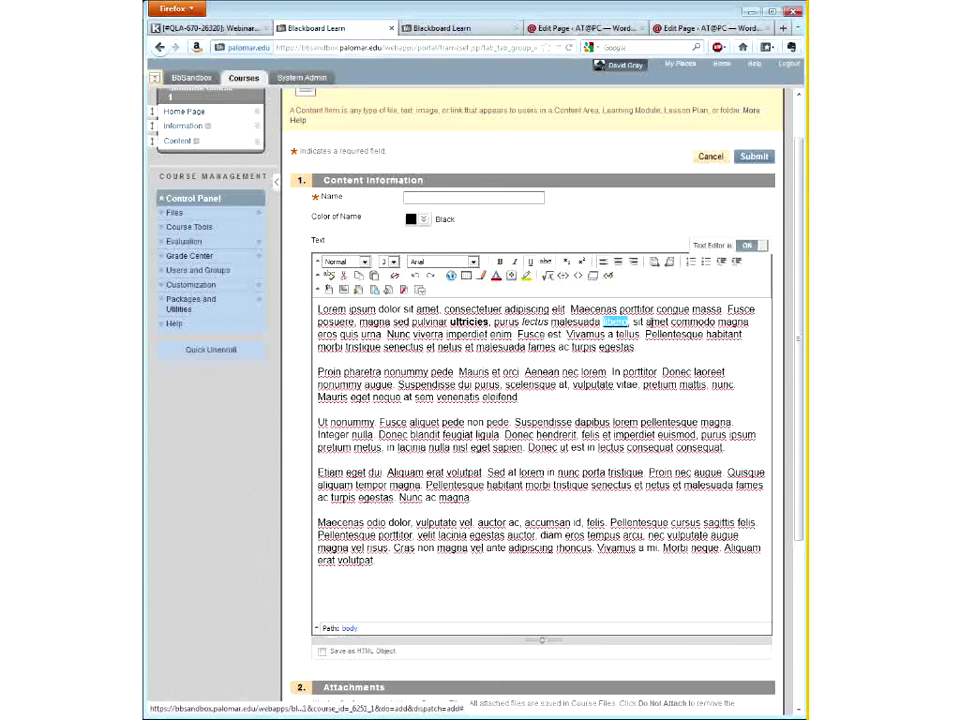
pyautogui.click(647, 322)
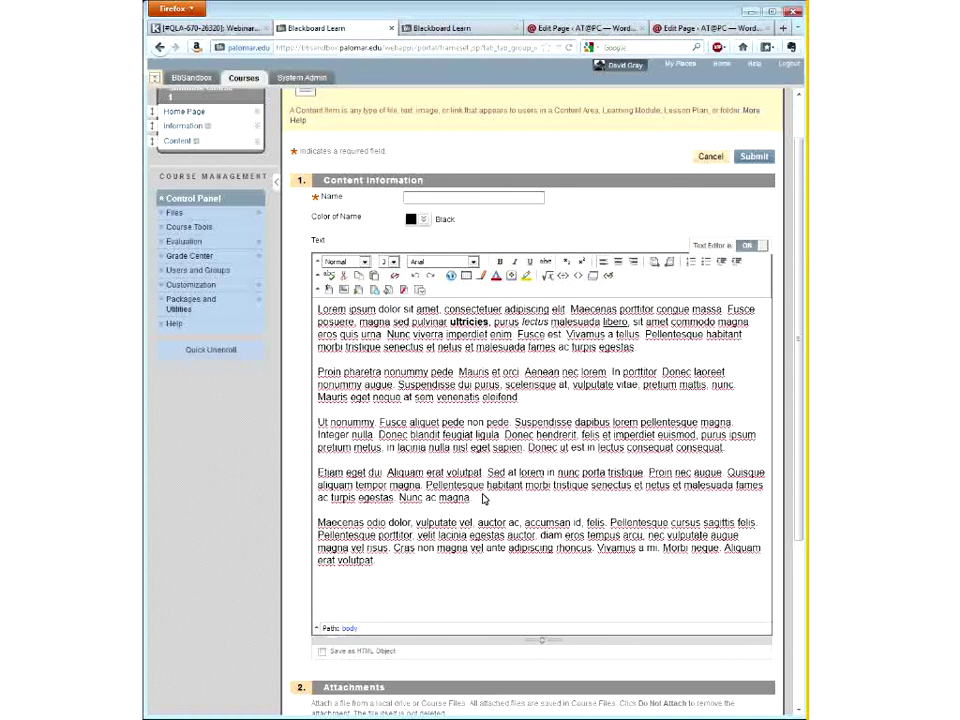
# Step: Turn the three middle paragraphs, from "Proin pharetra" through "Nunc ac magna", into a numbered list
pyautogui.doubleClick(344, 384)
pyautogui.moveTo(326, 382); pyautogui.dragTo(318, 372)
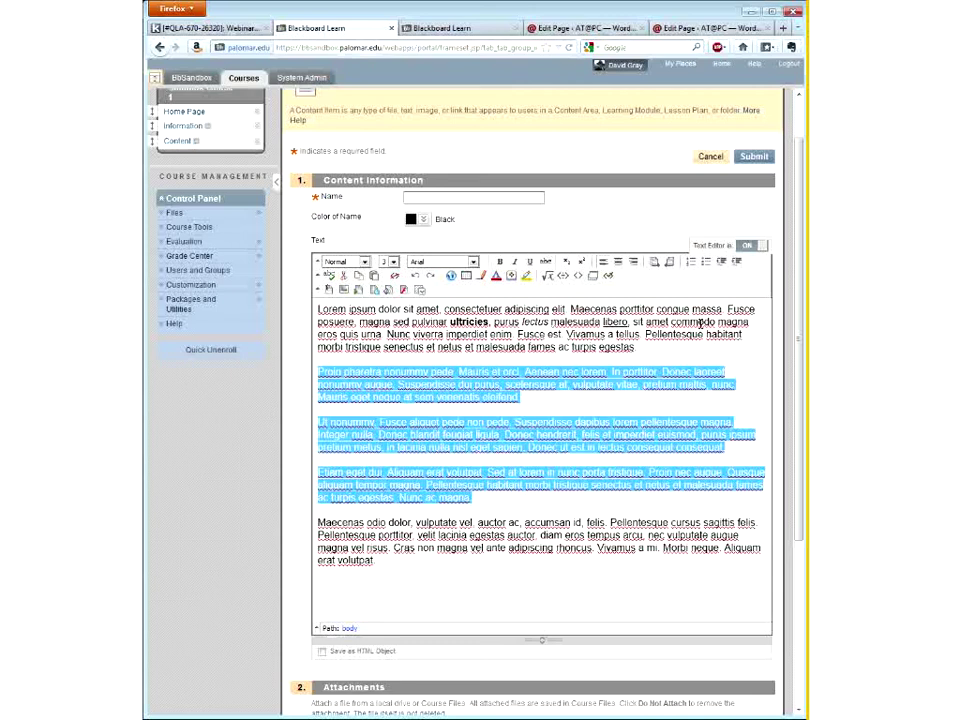
pyautogui.click(690, 263)
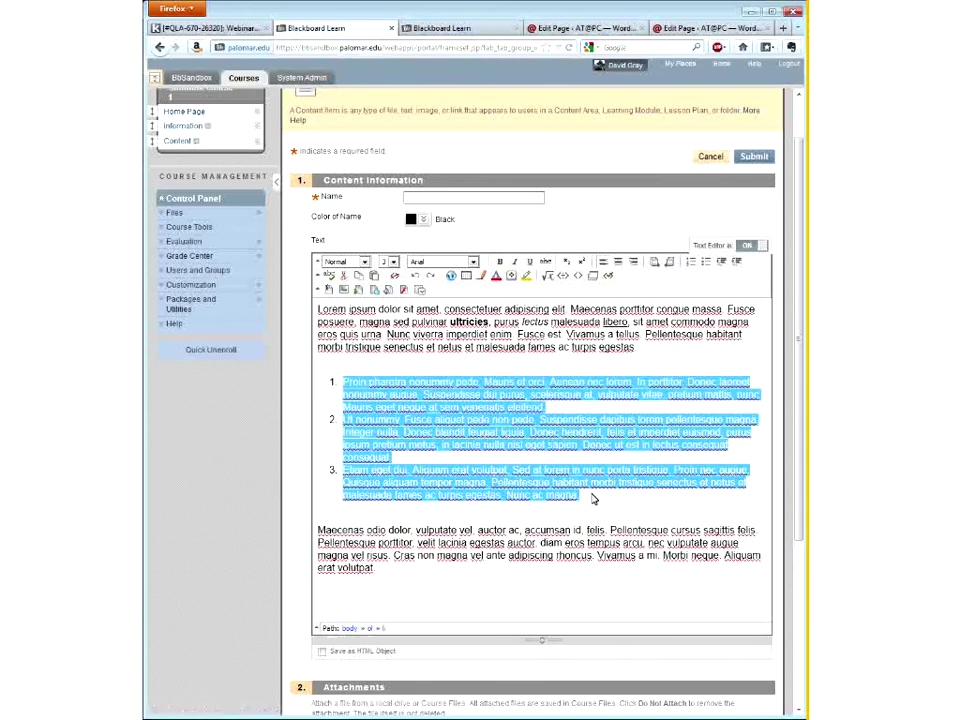
pyautogui.click(590, 497)
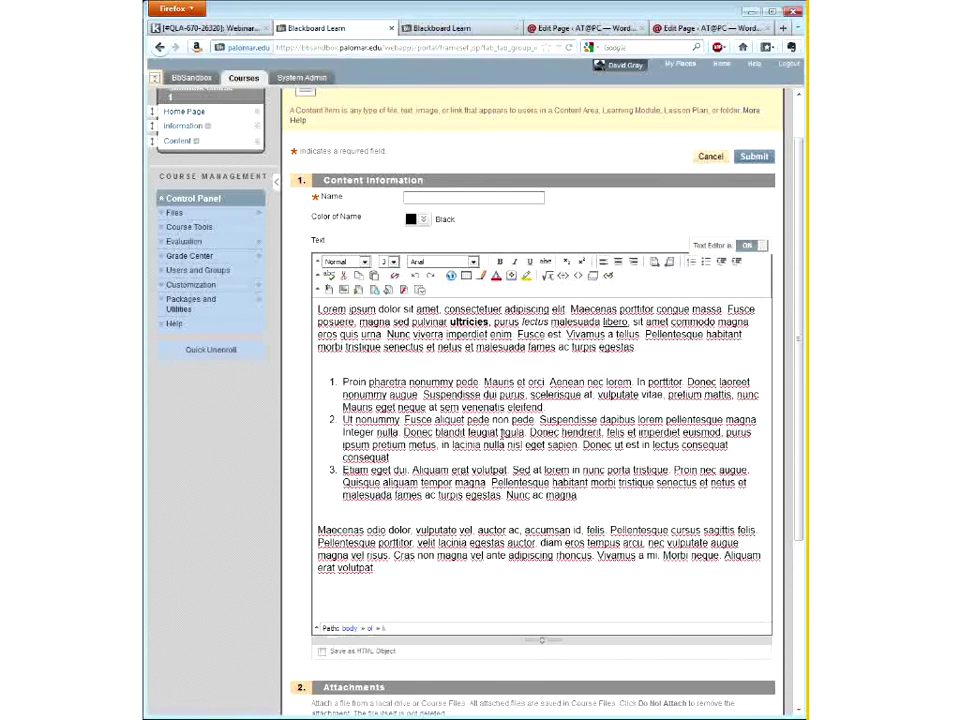
# Step: Indent the "Ut nonummy" list item as a sub-item and add a second sub-item below it with random filler text
pyautogui.click(737, 264)
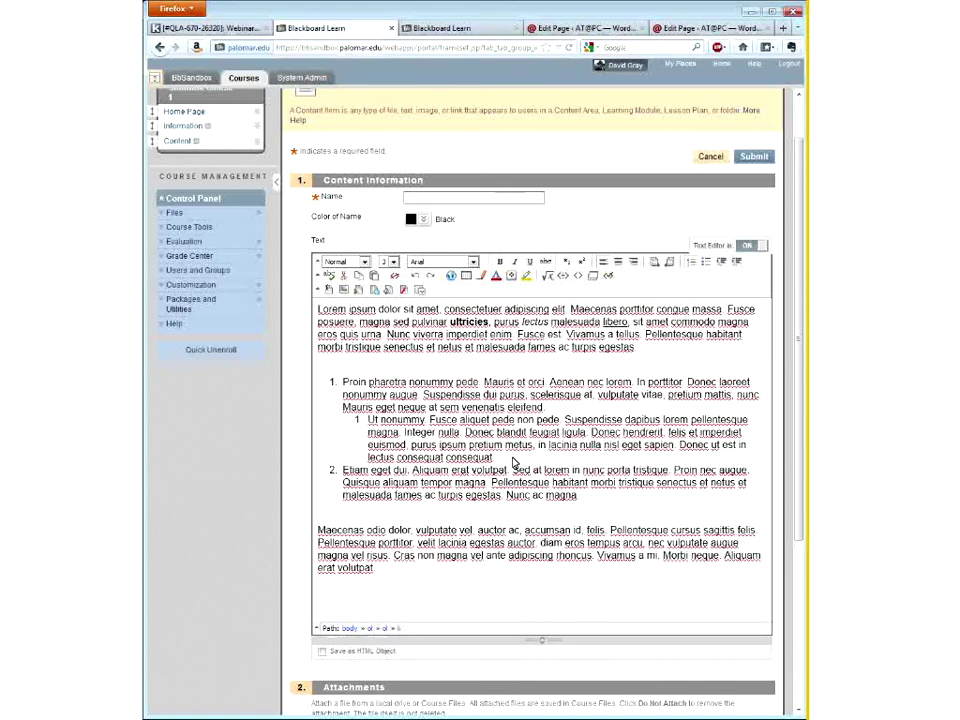
pyautogui.press('Return')
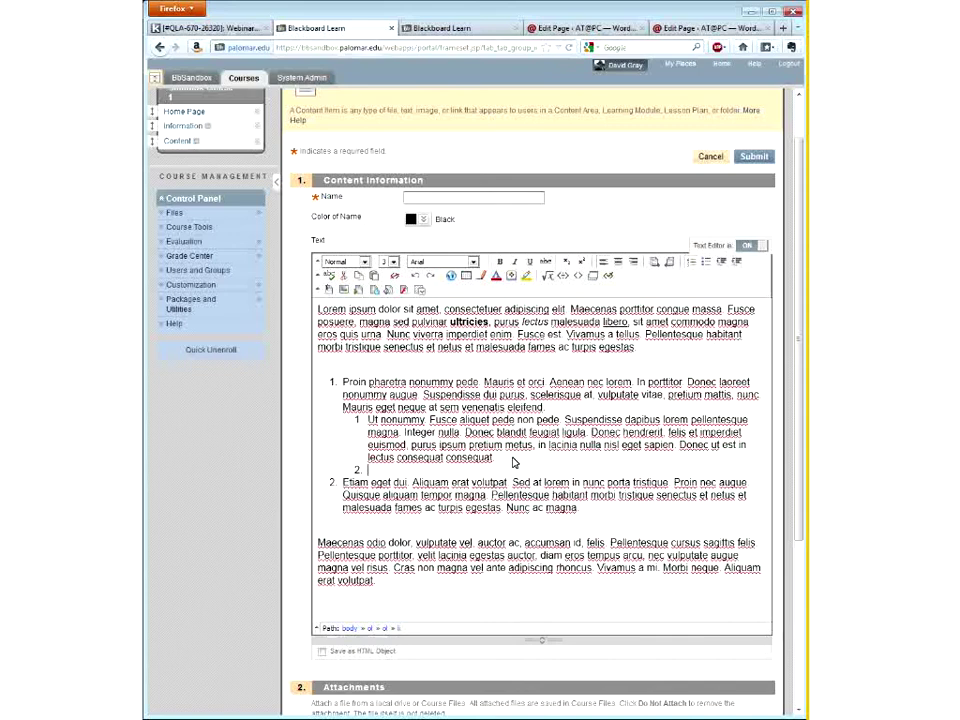
pyautogui.write('sdfjkhsdjkfh jklsdahfjklhsdalkjnflkjasdlfkjhns lkjh')
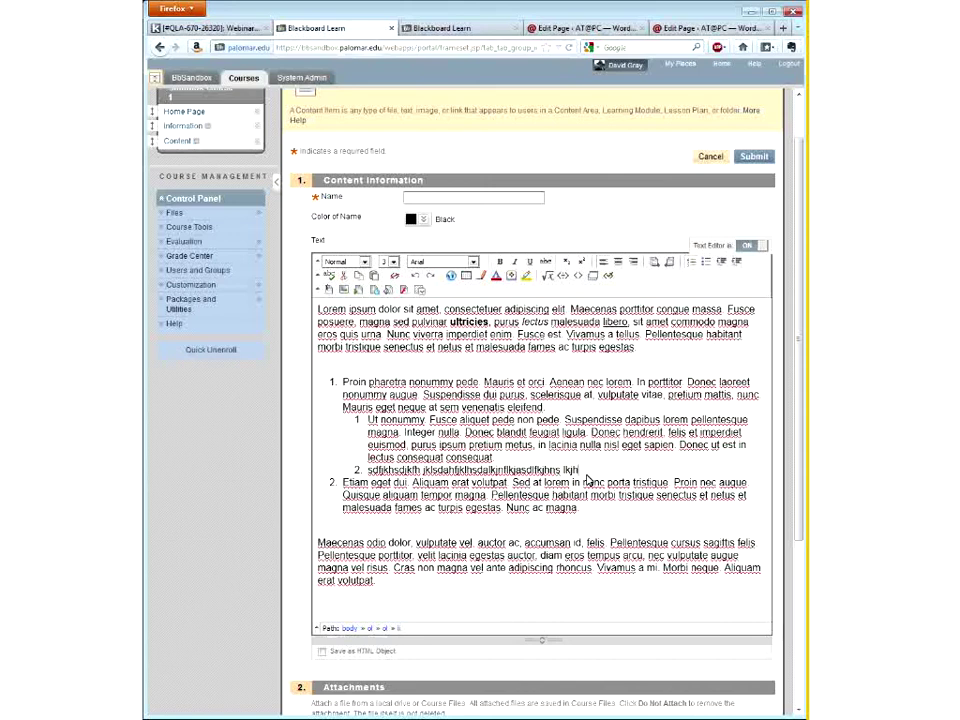
# Step: Try several swatches for the word "nonummy" in the first list item and apply red (#FF0000) as its text color
pyautogui.doubleClick(437, 381)
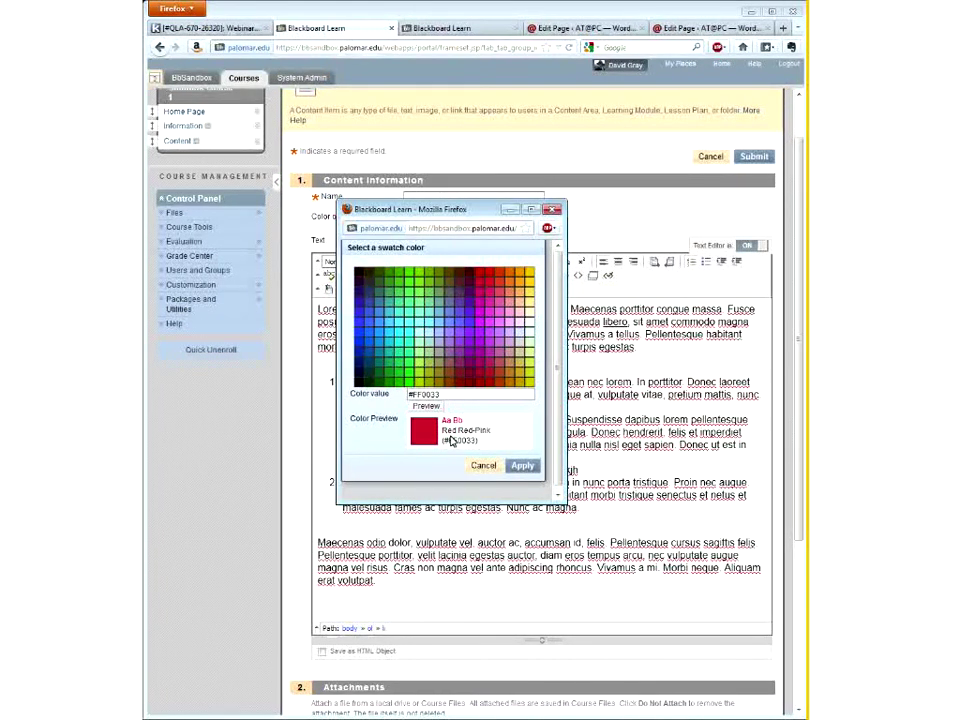
pyautogui.click(470, 377)
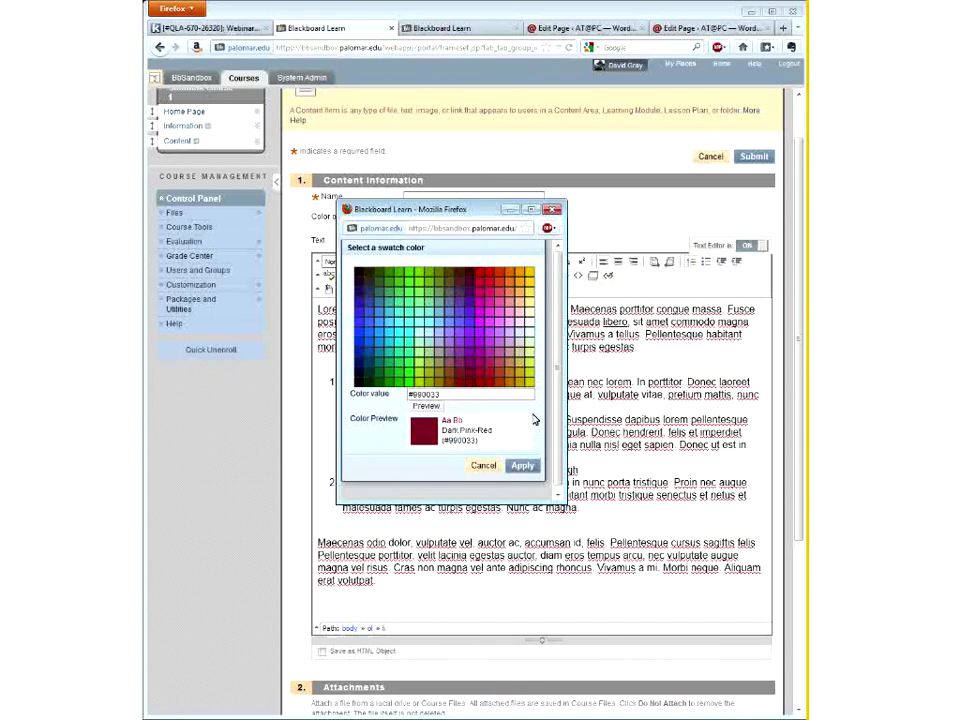
pyautogui.click(530, 390)
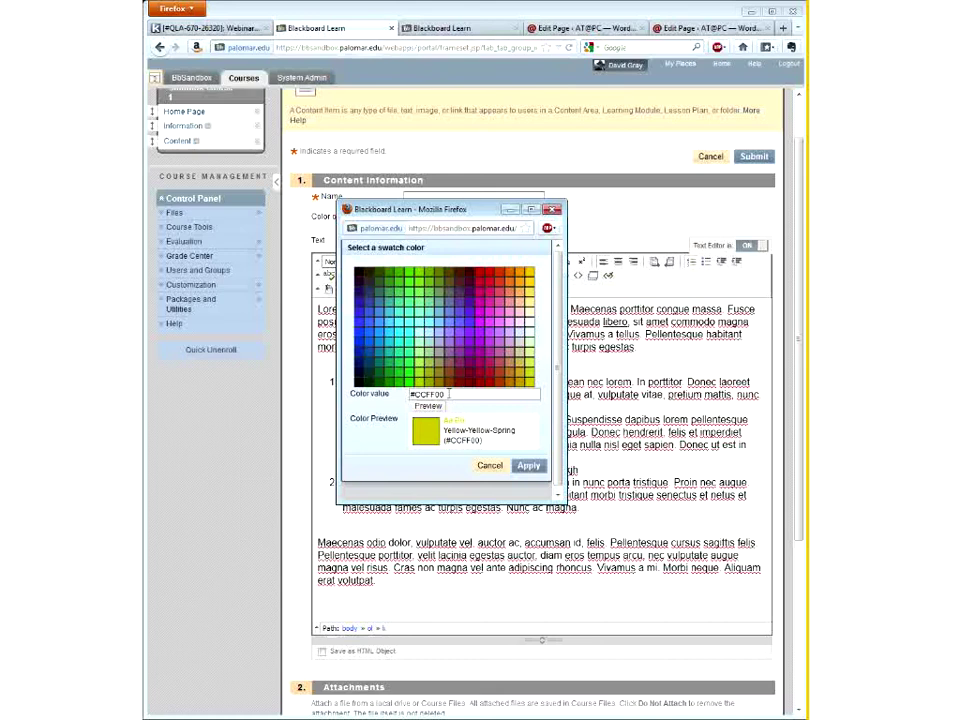
pyautogui.moveTo(448, 394); pyautogui.dragTo(408, 396)
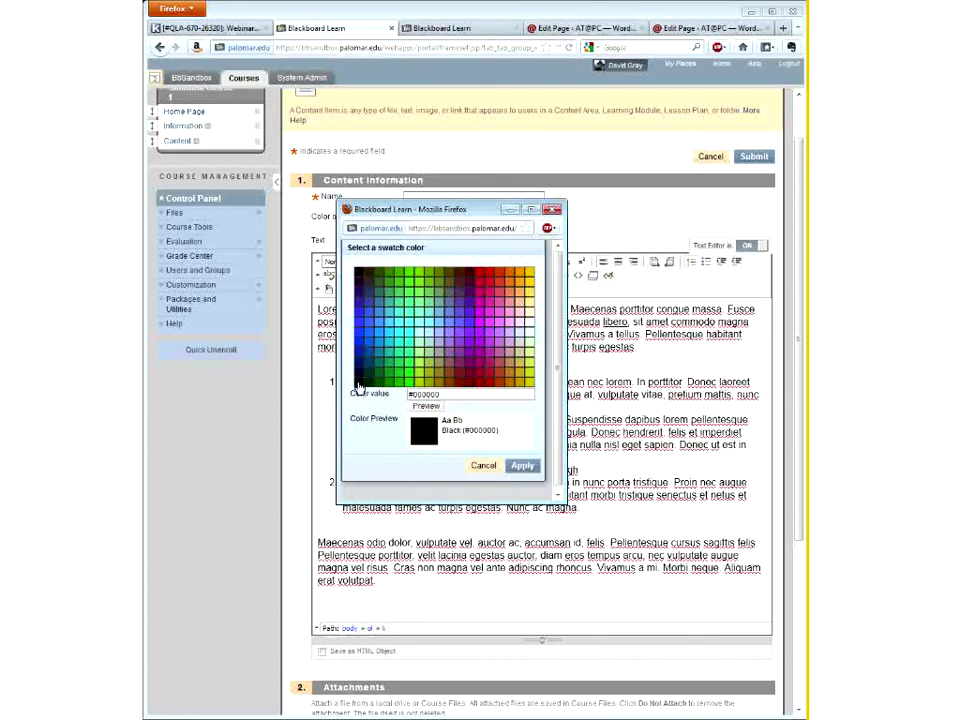
pyautogui.doubleClick(410, 392)
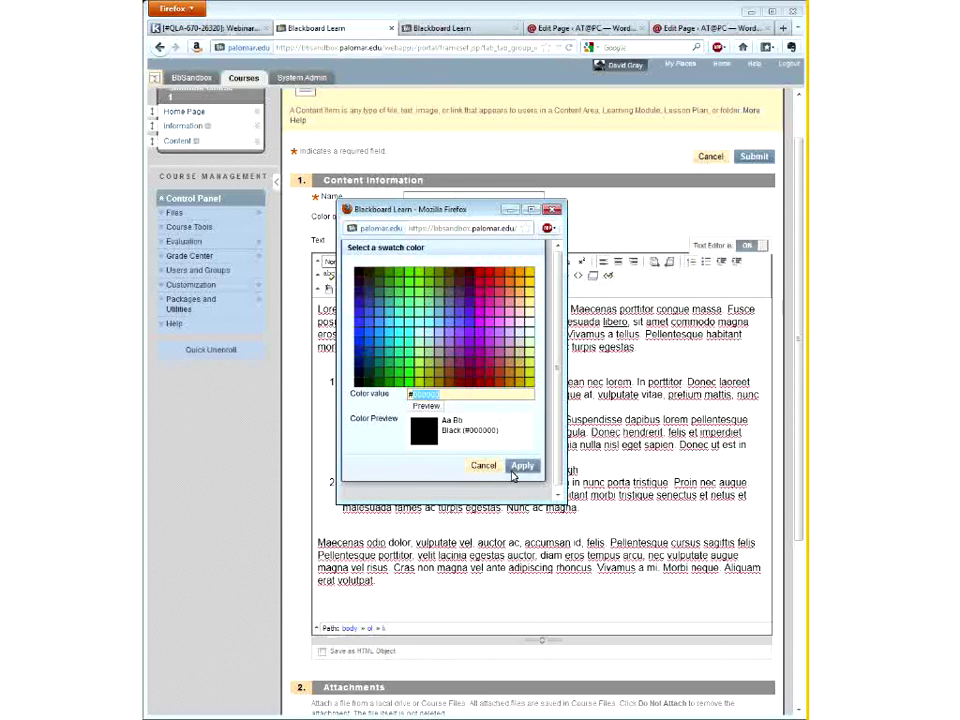
pyautogui.click(482, 278)
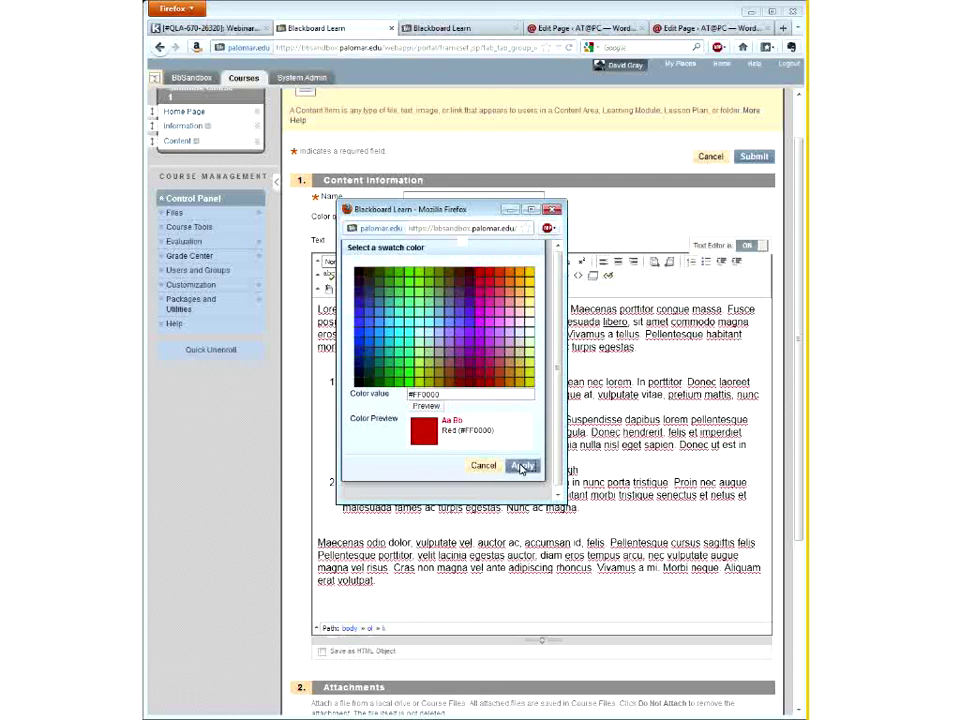
pyautogui.click(521, 467)
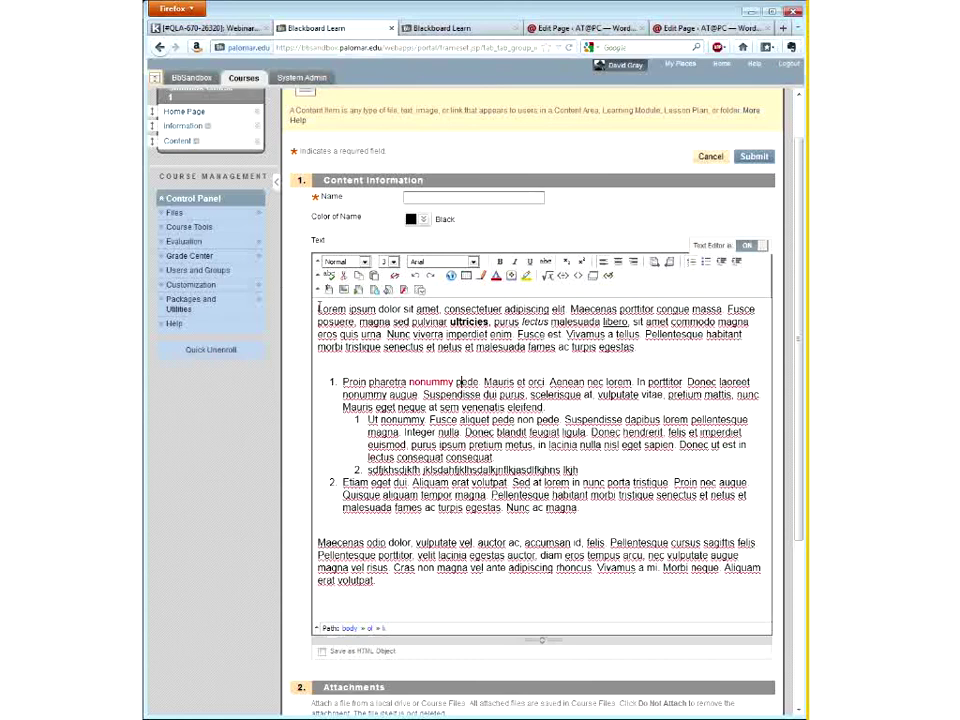
# Step: Start a YouTube video mashup on the blank line above the numbered list and search for "polyhedralsysadmin"
pyautogui.click(479, 364)
pyautogui.click(420, 293)
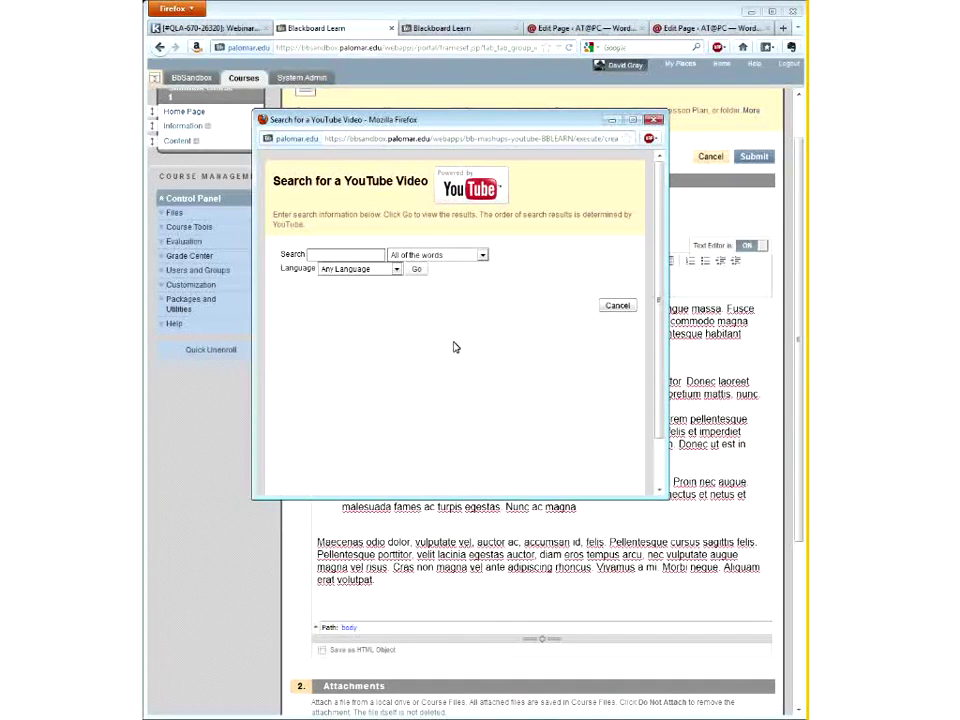
pyautogui.click(326, 254)
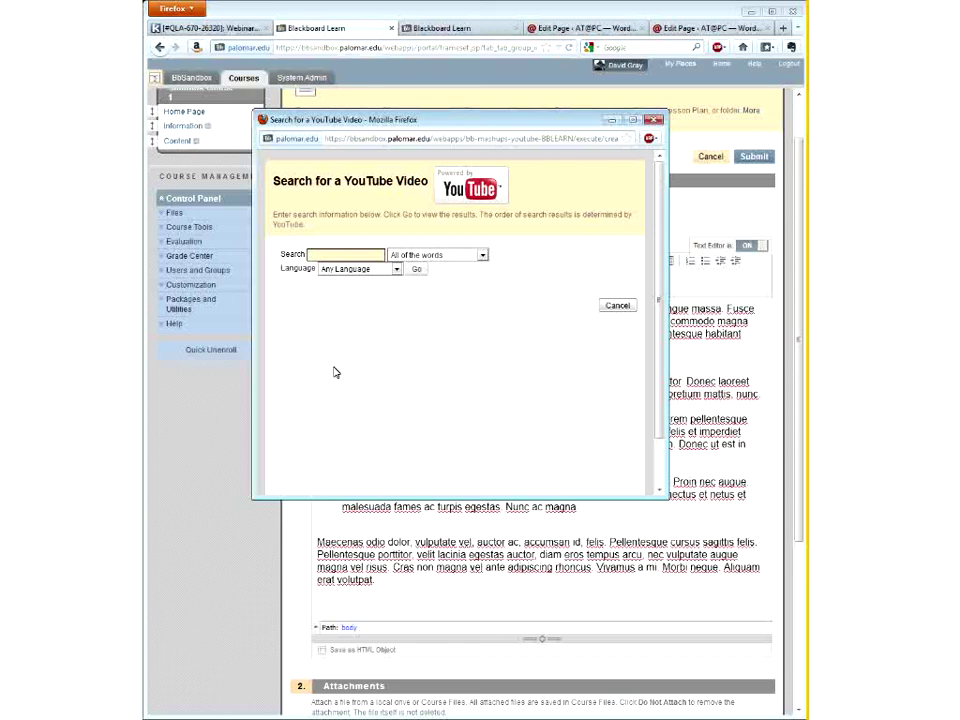
pyautogui.write('poly')
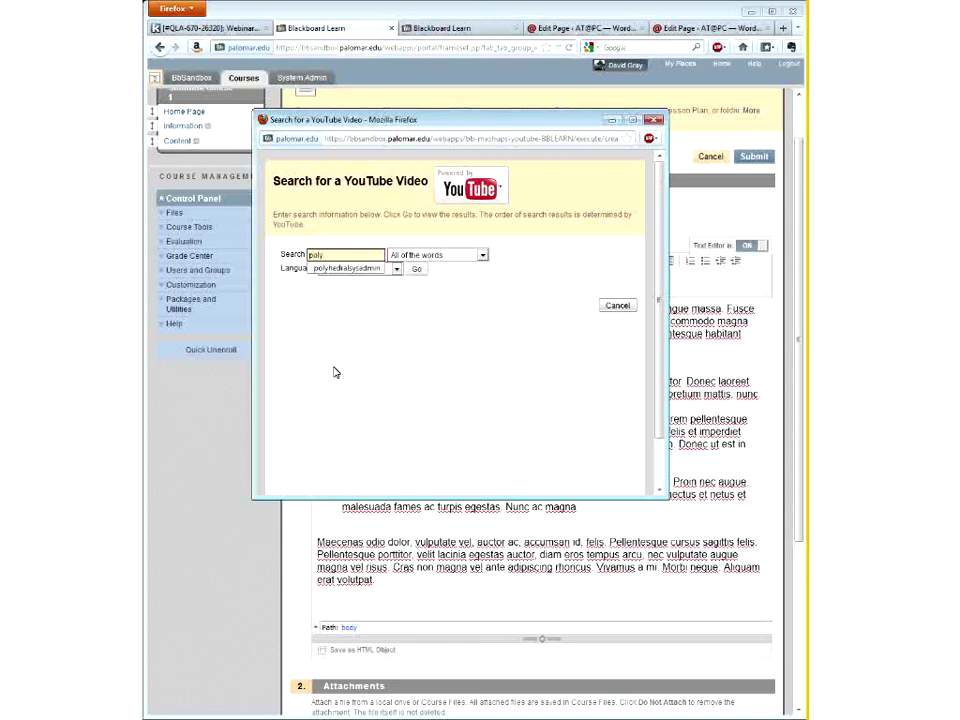
pyautogui.press('Down')
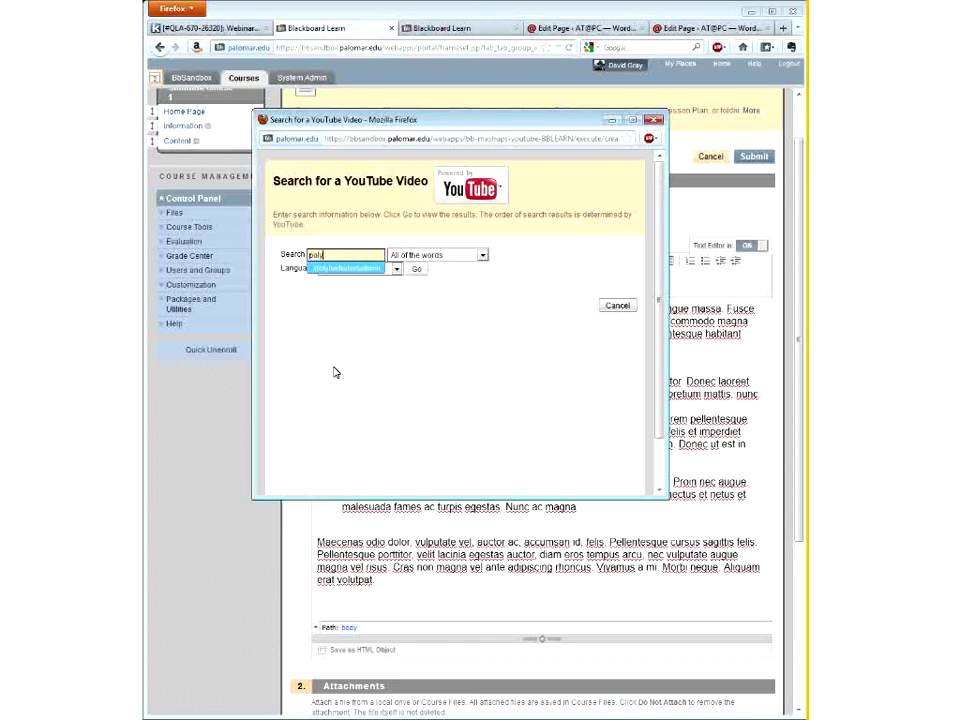
pyautogui.click(330, 270)
pyautogui.click(417, 270)
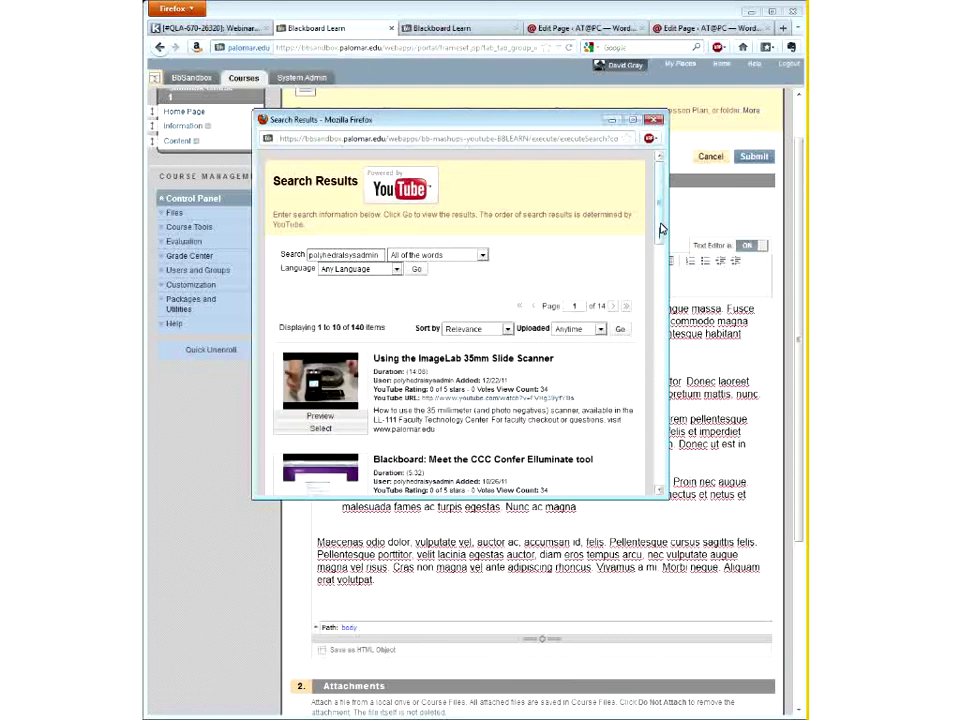
# Step: Select the video "Blackboard: Getting Ready for Day One - Blackboard Essentials" and shorten its mashup name to "Blackboard Essentials"
pyautogui.scroll(-3, 650, 272)
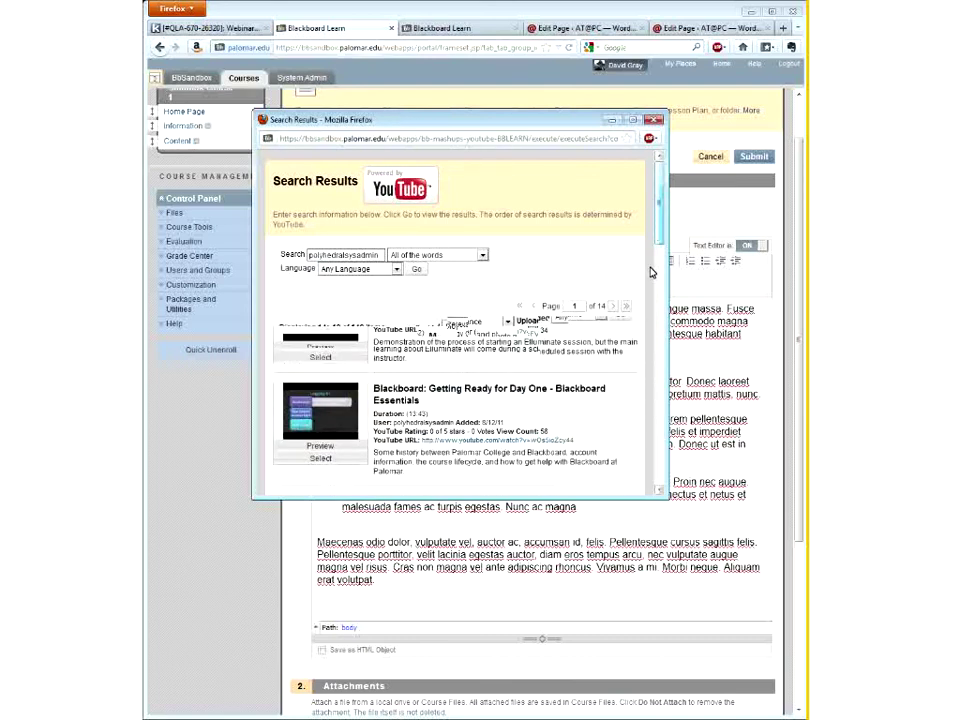
pyautogui.scroll(-3, 467, 326)
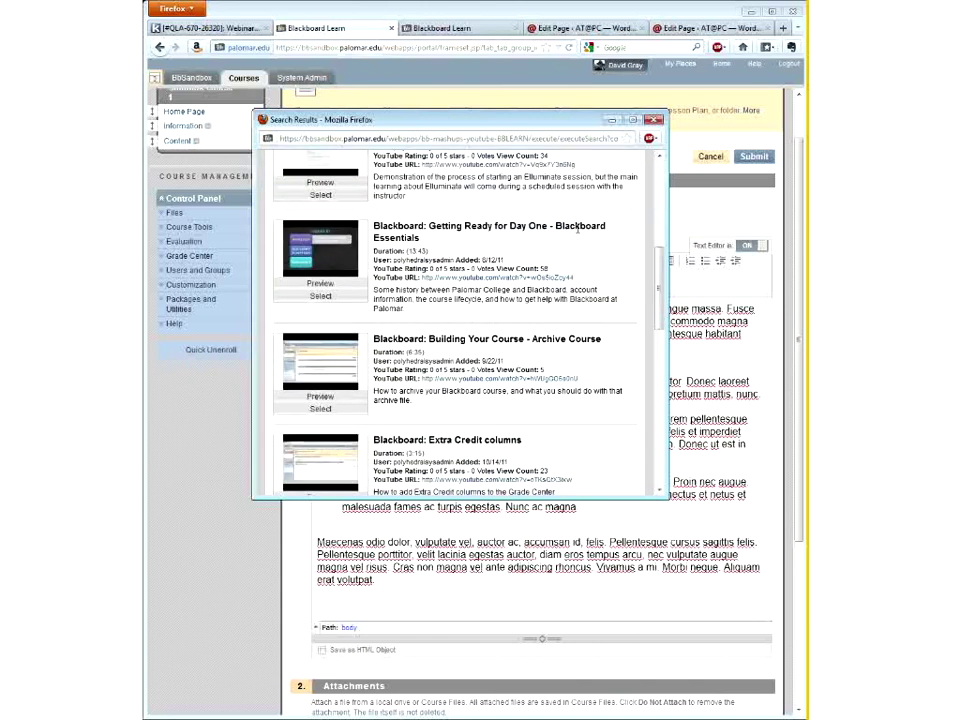
pyautogui.click(321, 298)
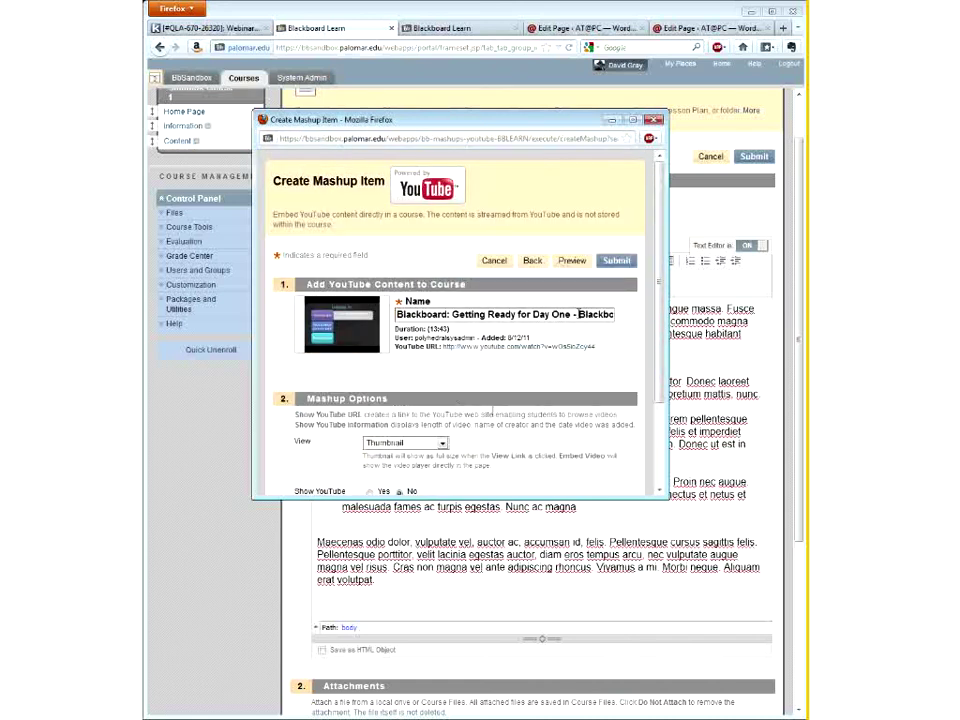
pyautogui.moveTo(578, 314); pyautogui.dragTo(380, 310)
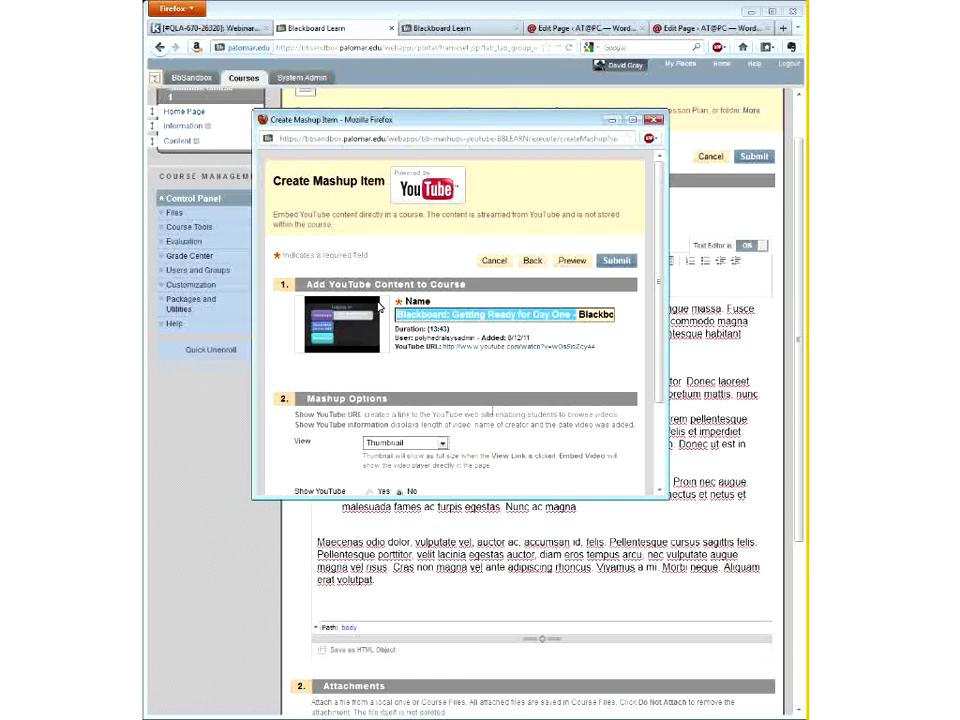
pyautogui.press('BackSpace')
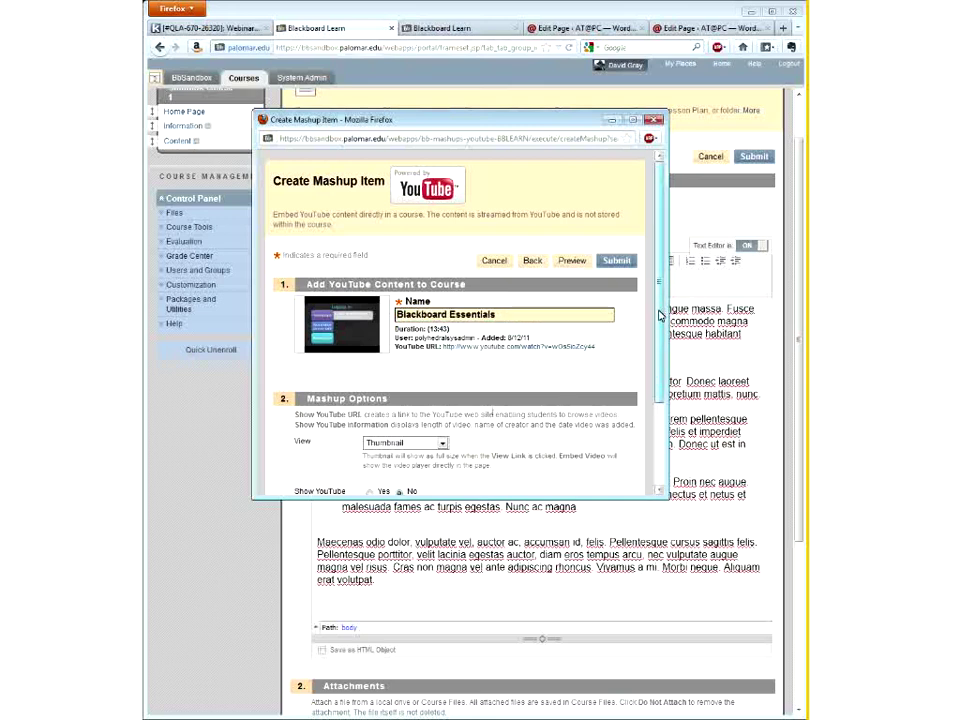
# Step: Set Show YouTube Information to No for the "Blackboard Essentials" mashup and submit it into the item's text
pyautogui.scroll(-2, 658, 372)
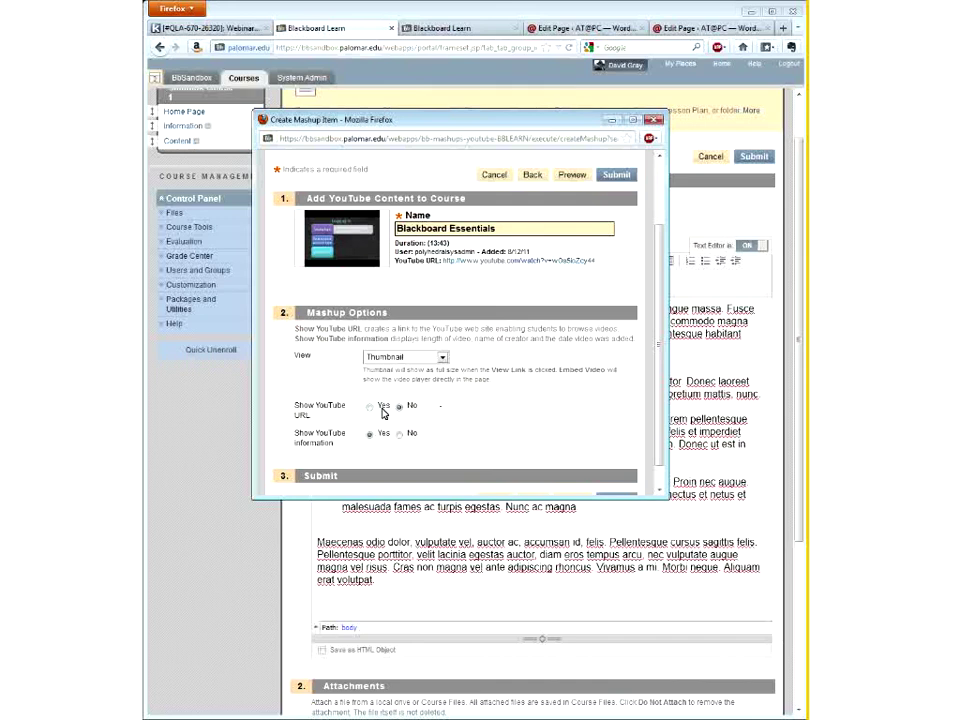
pyautogui.click(399, 435)
pyautogui.click(617, 176)
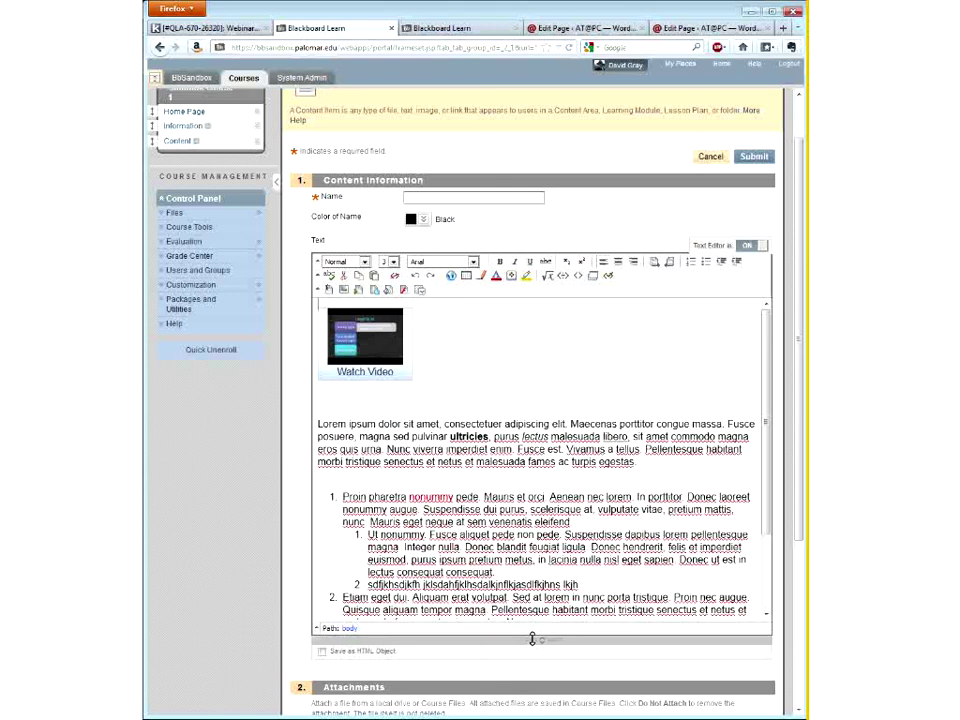
# Step: Enlarge the item's text editing area downward so more of the content fits
pyautogui.moveTo(534, 641); pyautogui.dragTo(532, 680)
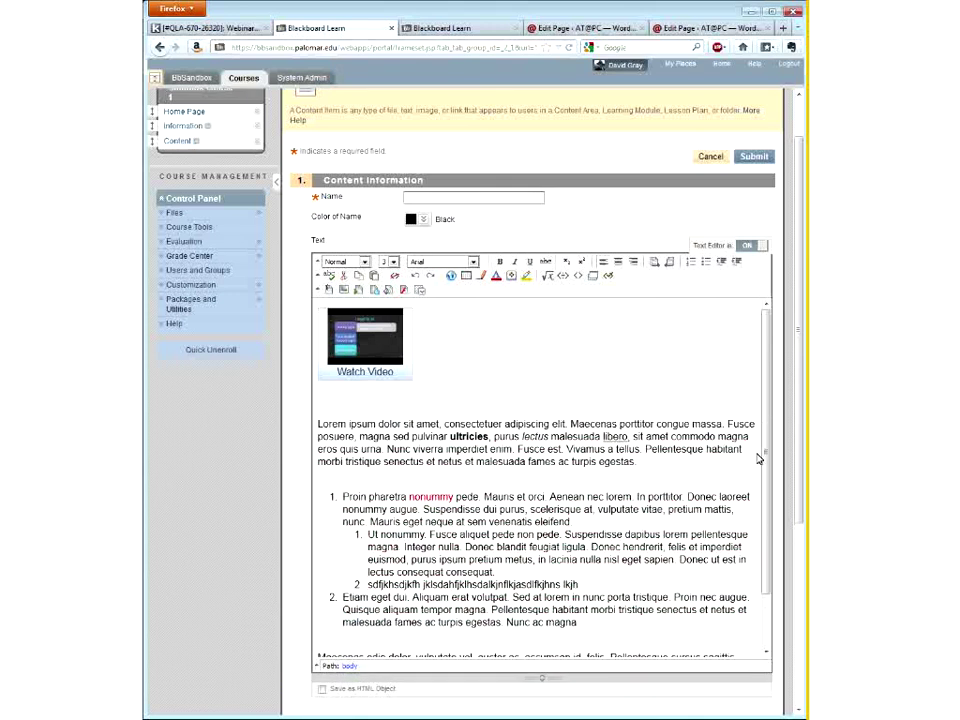
pyautogui.moveTo(768, 452); pyautogui.dragTo(762, 511)
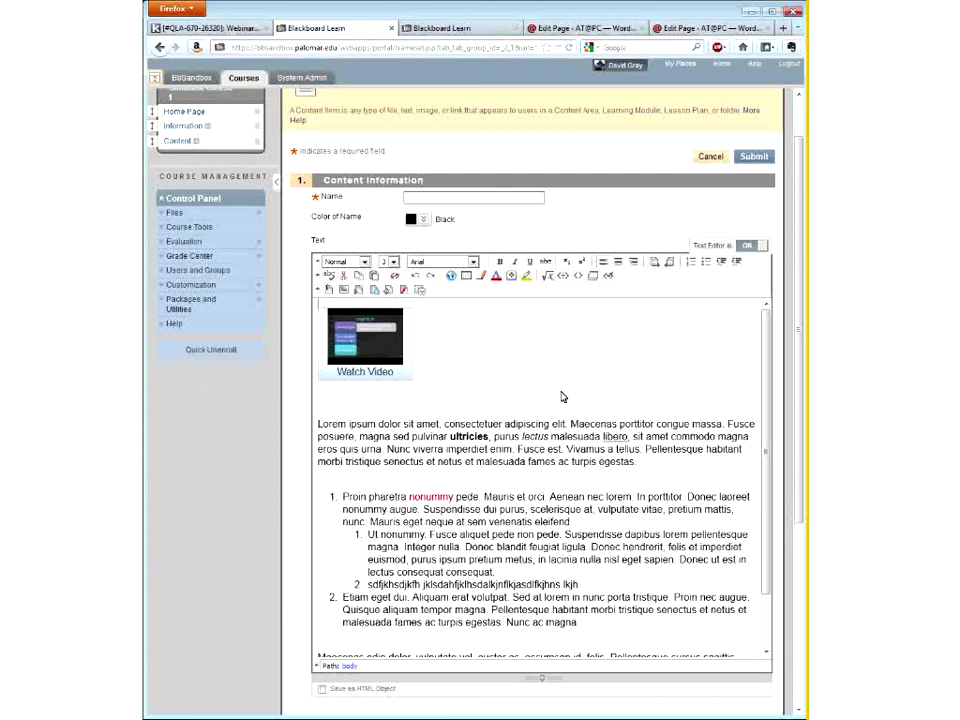
# Step: Examine the mashup's code in the text's HTML source, select it through the End Mashup comment, and return to normal mode
pyautogui.click(580, 279)
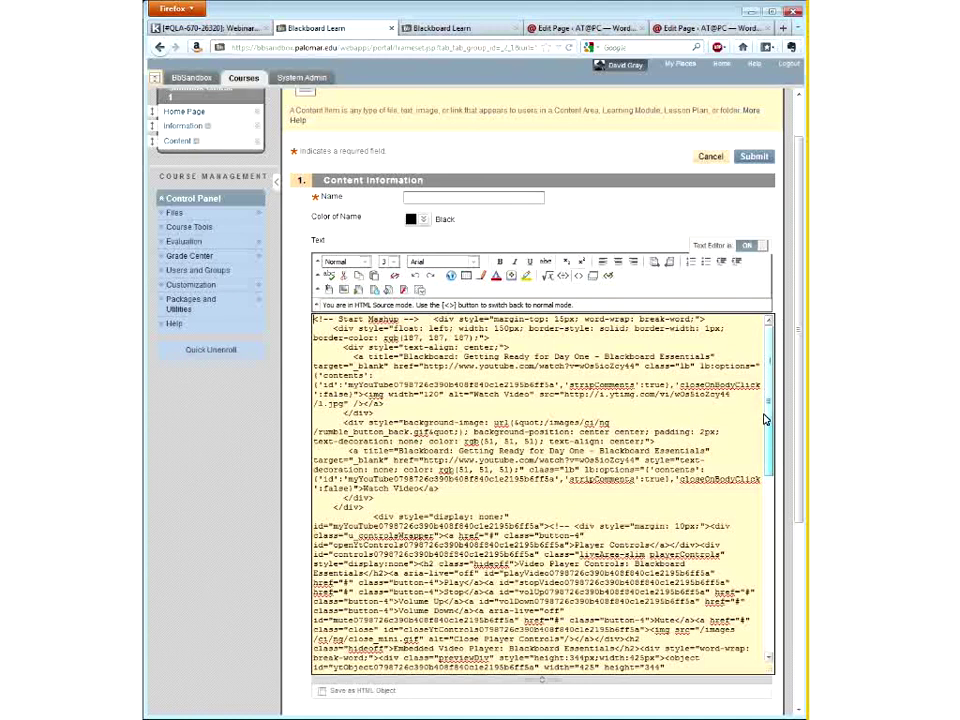
pyautogui.scroll(-5, 758, 473)
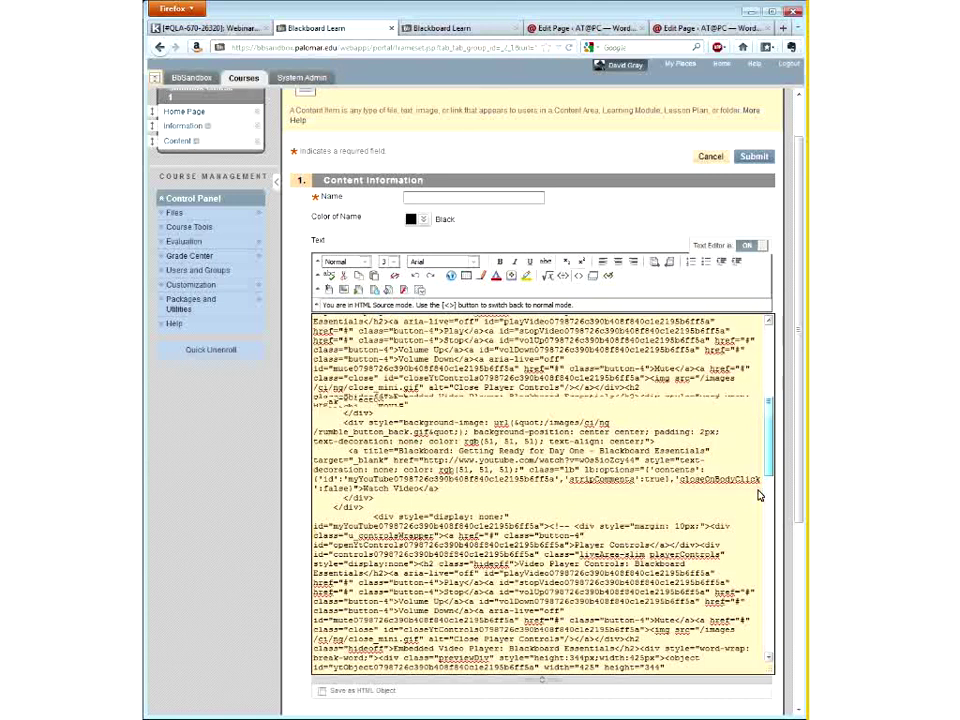
pyautogui.scroll(-3, 758, 500)
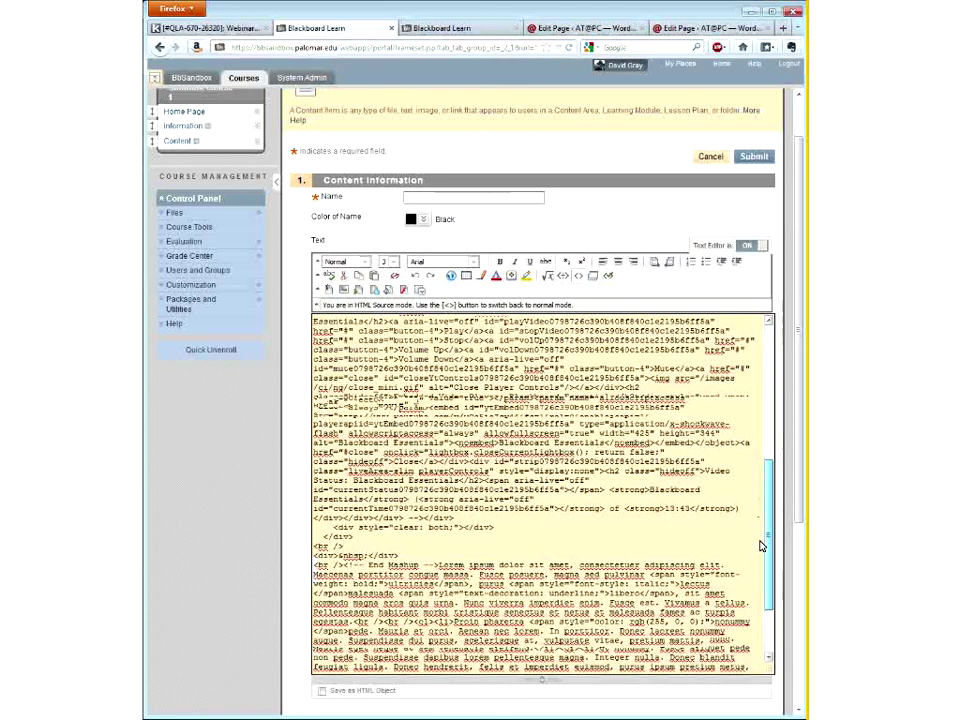
pyautogui.moveTo(760, 541); pyautogui.dragTo(759, 501)
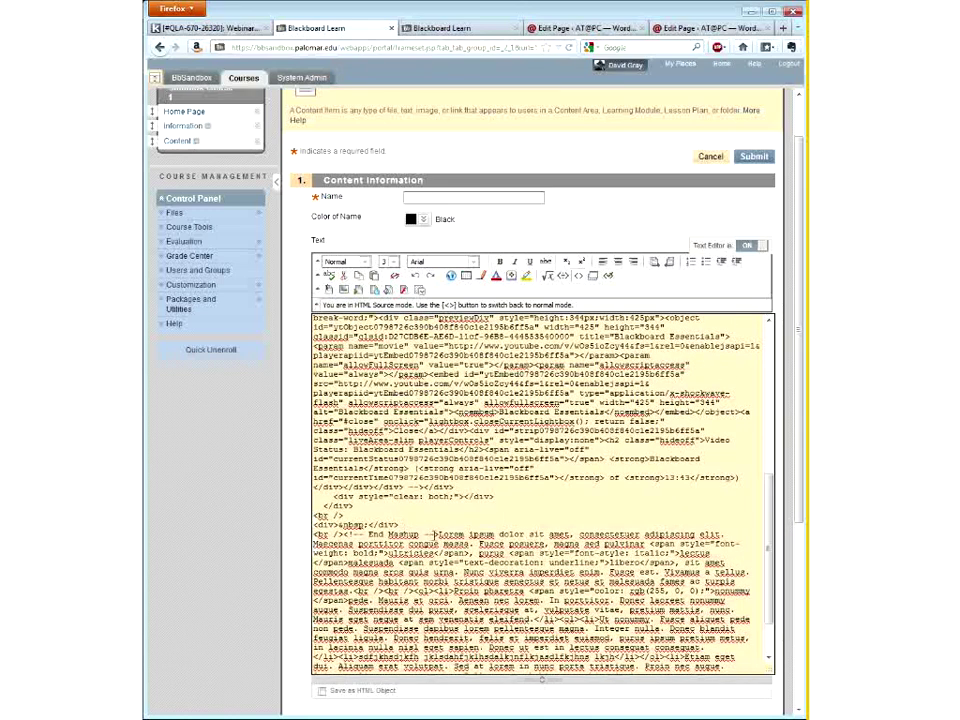
pyautogui.moveTo(438, 534)
pyautogui.mouseDown()
pyautogui.moveTo(382, 300)
pyautogui.moveTo(325, 287)
pyautogui.moveTo(313, 316)
pyautogui.mouseUp()
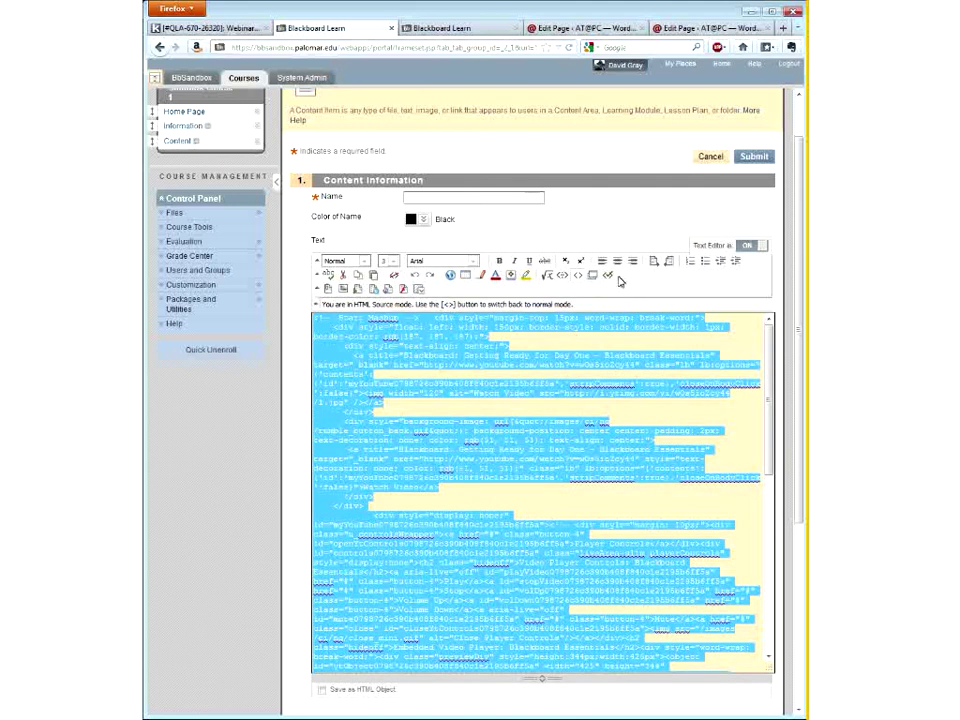
pyautogui.click(577, 277)
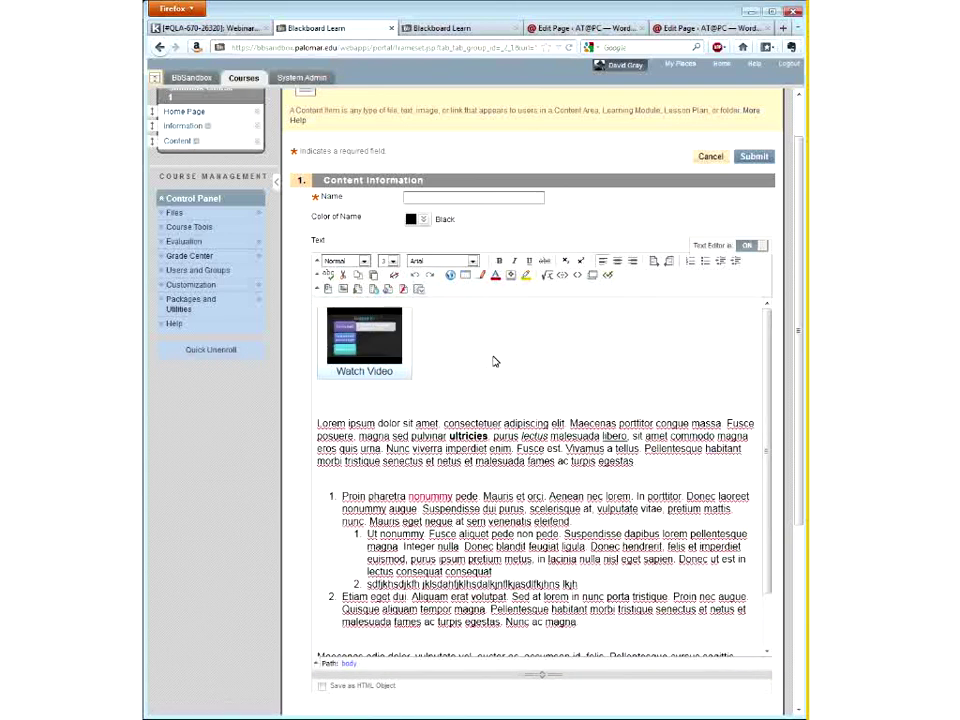
pyautogui.click(494, 361)
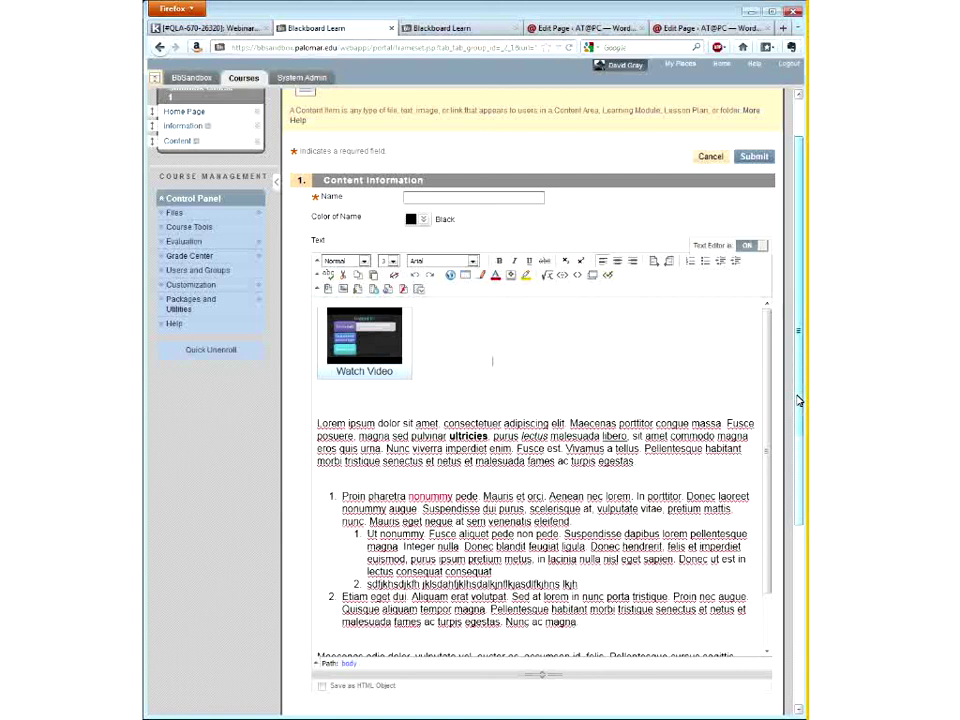
pyautogui.write('Lorem ipsum dolor sit amet, consectetuer adipiscing elit. Maecenas porttitor congue massa. Fusce posuere, magna sed pulvinar ultricies, purus lectus malesuada libero, sit amet commodo magna eros quis urna. Nunc viverra imperdiet enim. Fusce est. Vivamus a tellus. Pellentesque habitant morbi tristique senectus et netus et malesuada fames ac turpis egestas.')
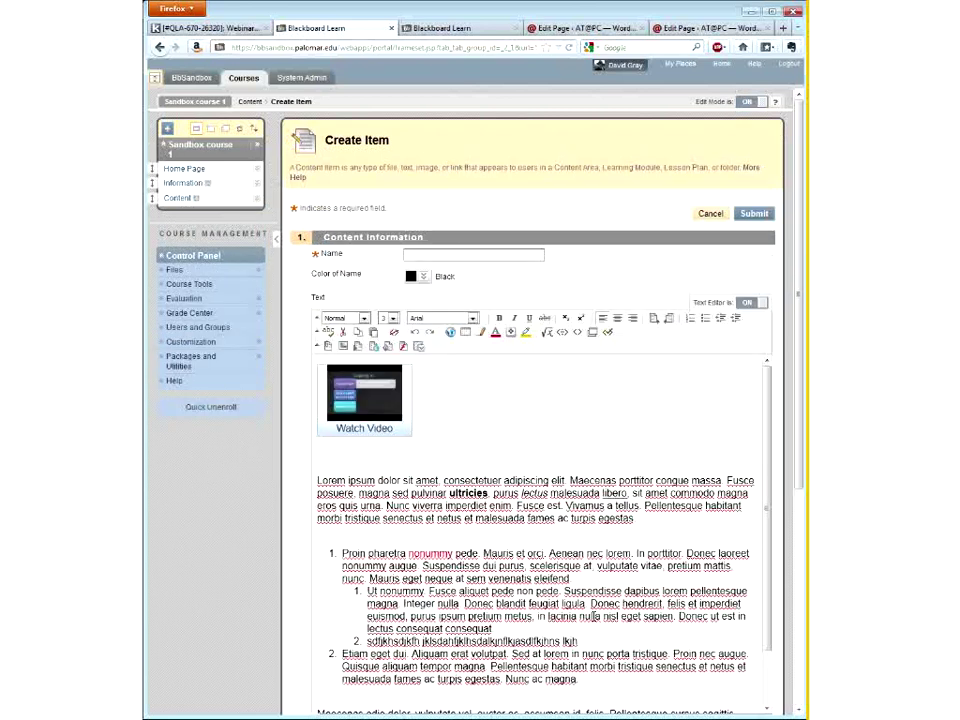
pyautogui.click(456, 256)
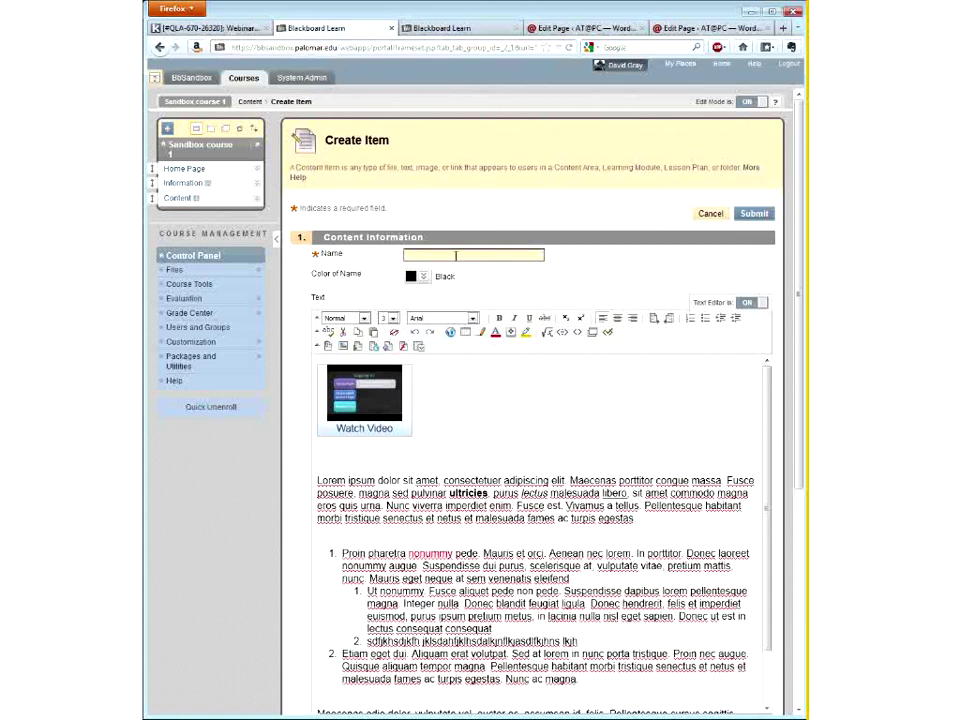
pyautogui.click(762, 236)
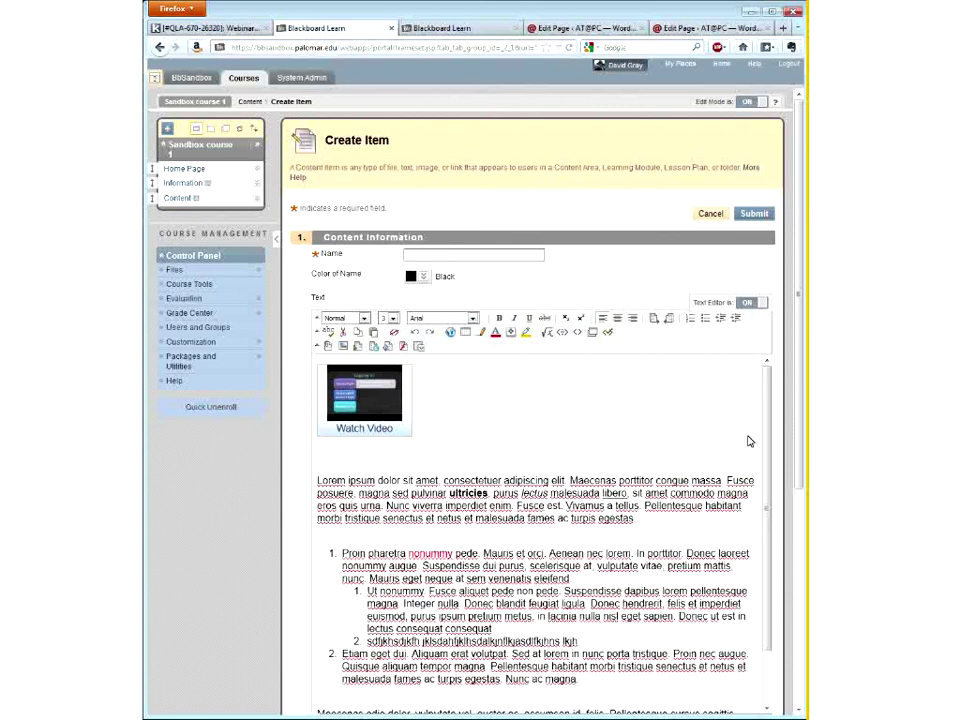
pyautogui.moveTo(768, 464); pyautogui.dragTo(761, 559)
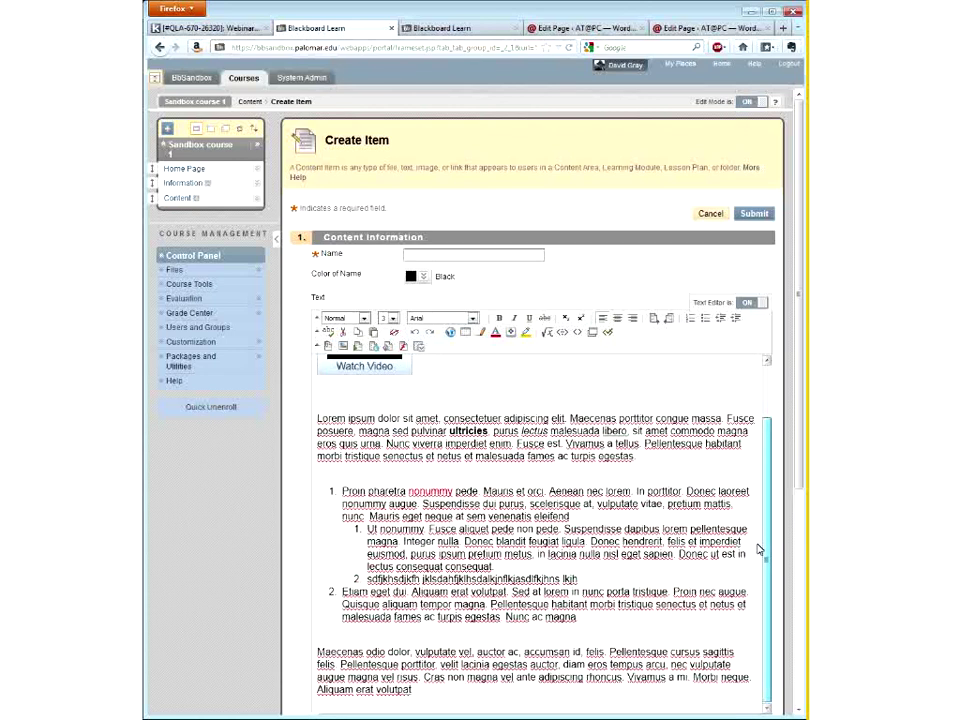
pyautogui.scroll(1, 755, 459)
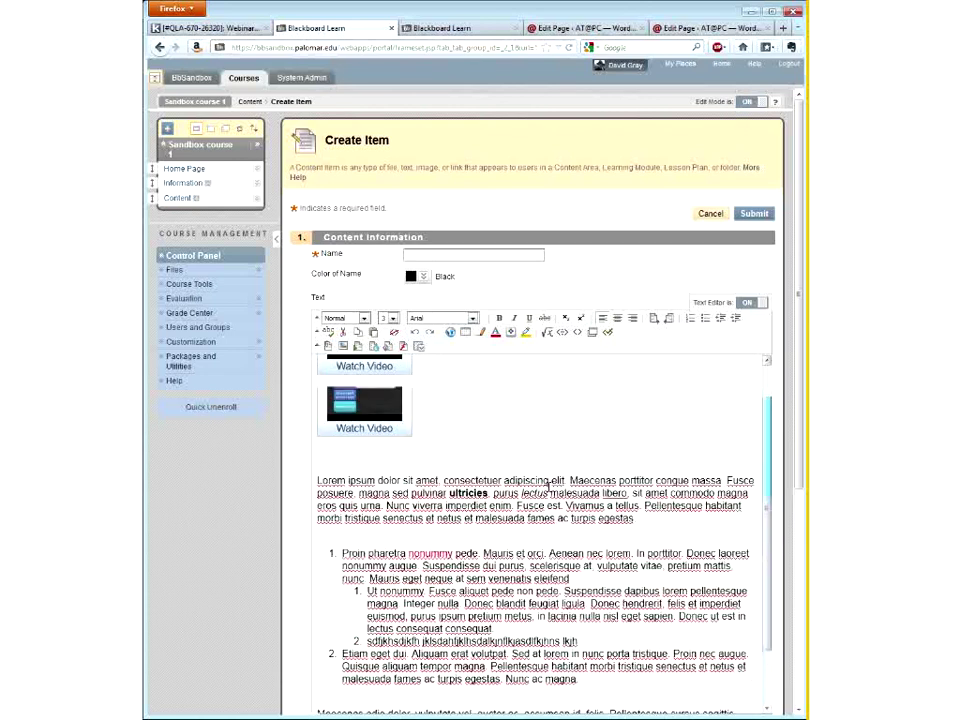
# Step: Insert a new line reading "Title Line" above the first Lorem ipsum paragraph and center it
pyautogui.press('Home')
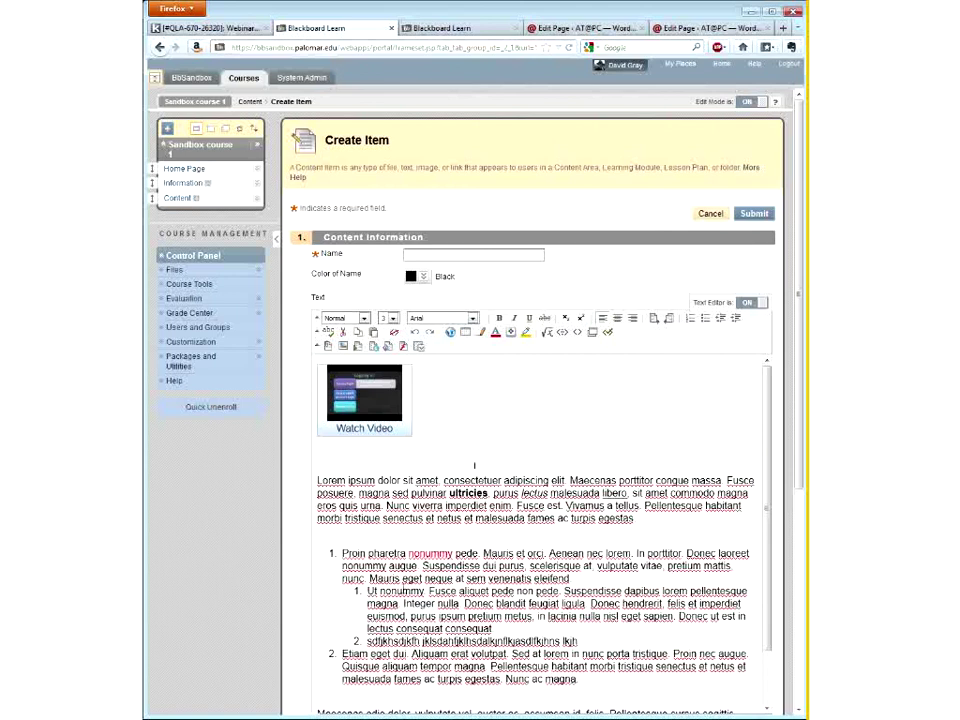
pyautogui.press('Return')
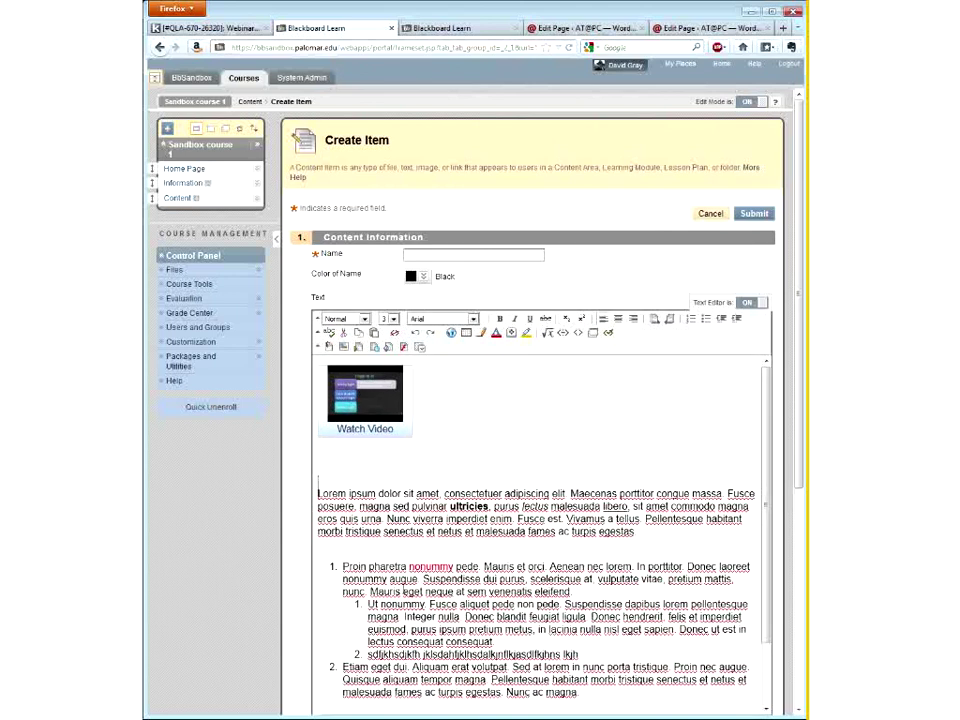
pyautogui.click(318, 481)
pyautogui.write('Title Line')
pyautogui.moveTo(317, 481); pyautogui.dragTo(427, 473)
pyautogui.click(350, 484)
pyautogui.click(619, 323)
pyautogui.click(555, 481)
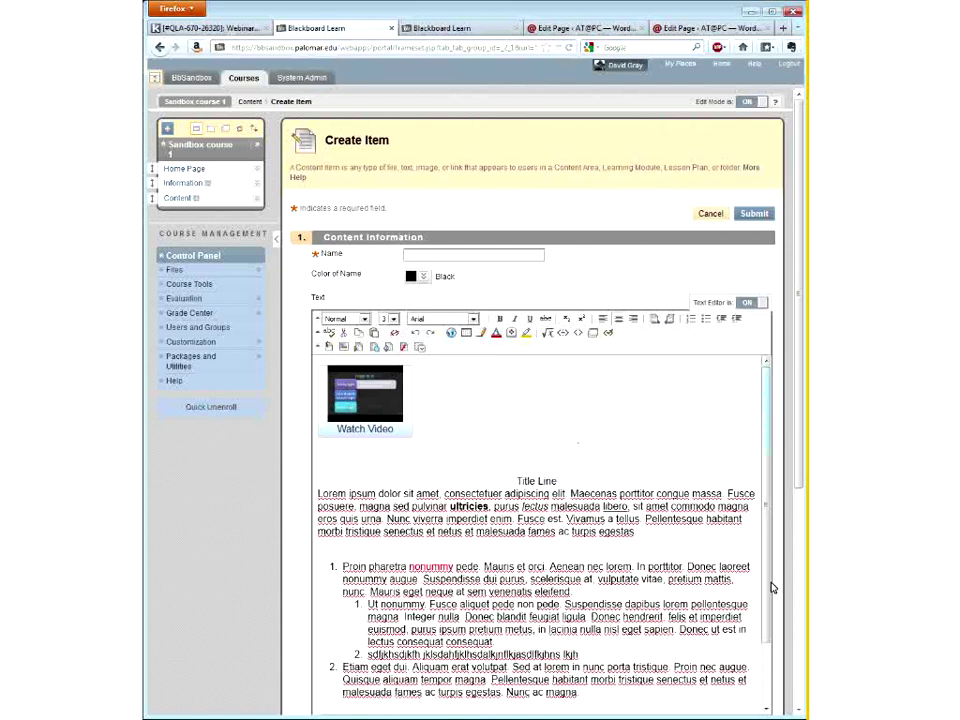
pyautogui.moveTo(800, 450); pyautogui.dragTo(803, 492)
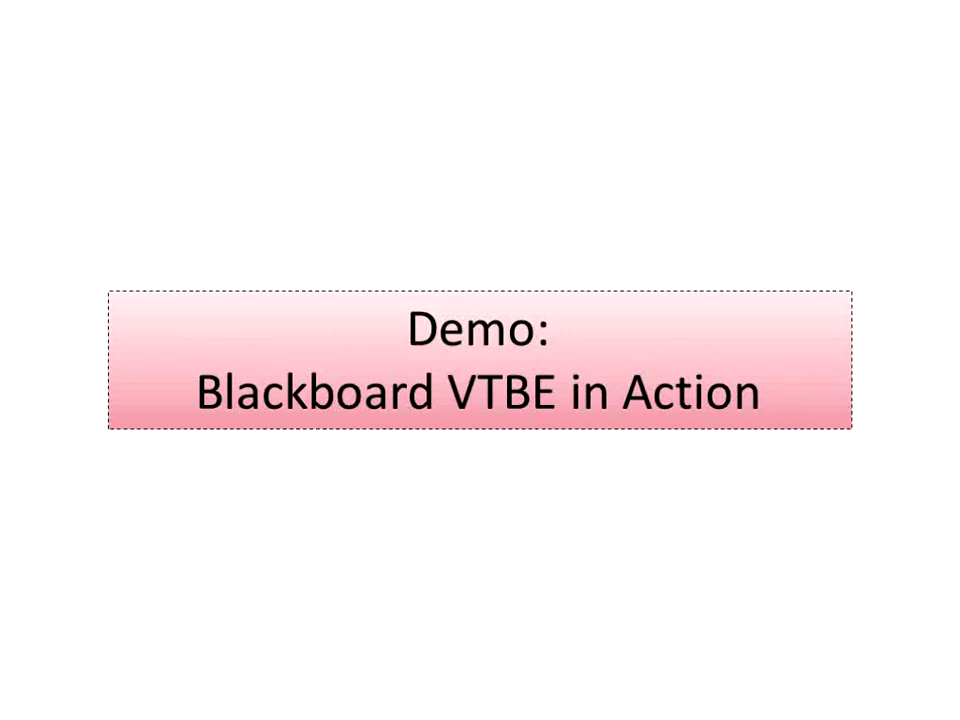
pyautogui.press('Right')
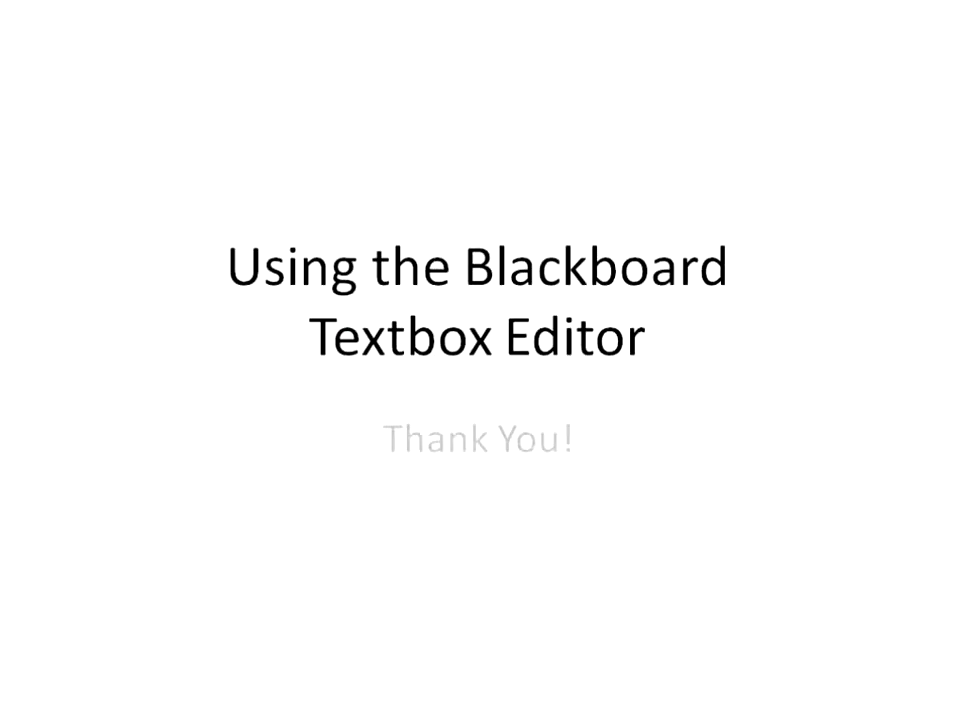